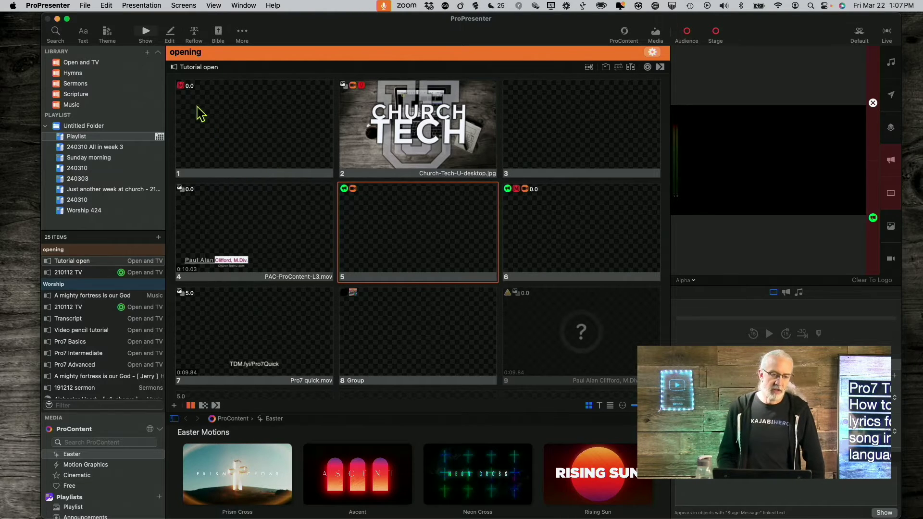
- Choose the text file Amazing Grace Spanish and English.txt for import after previewing its lyrics
left_click(85, 5)
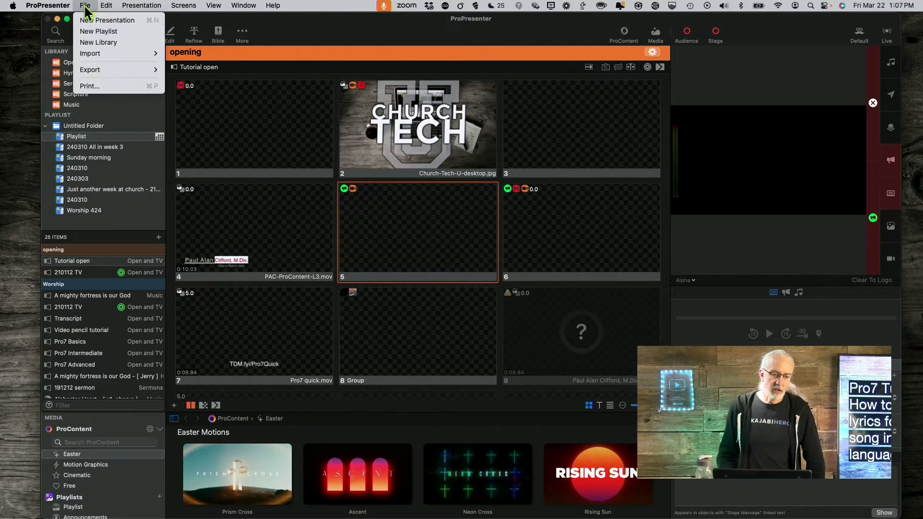
mouse_move(105, 57)
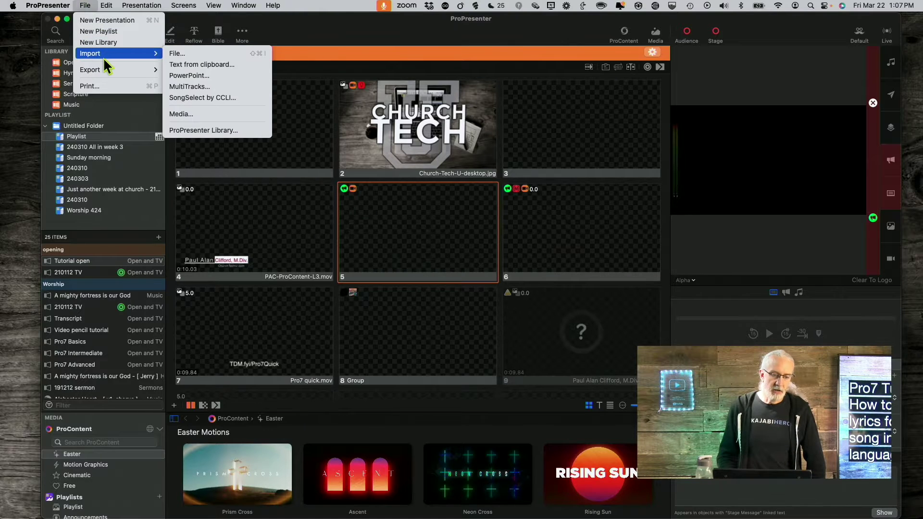
left_click(174, 54)
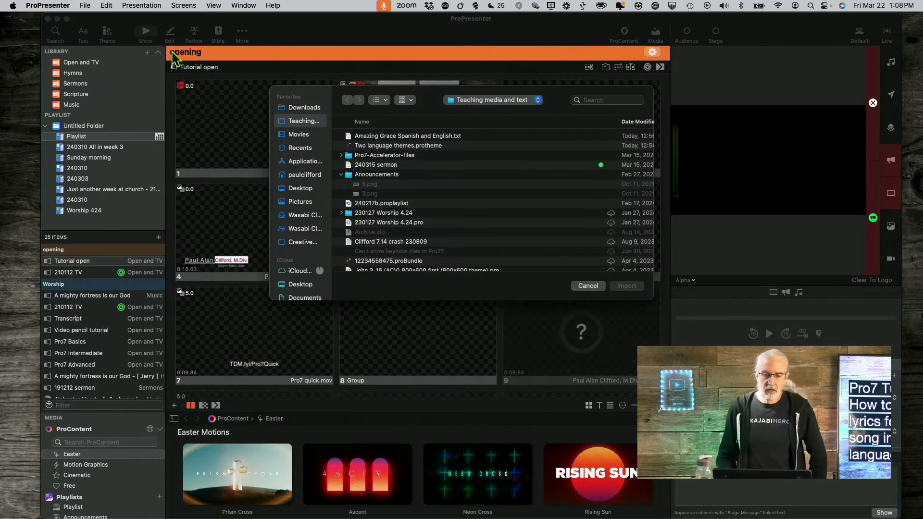
left_click(421, 139)
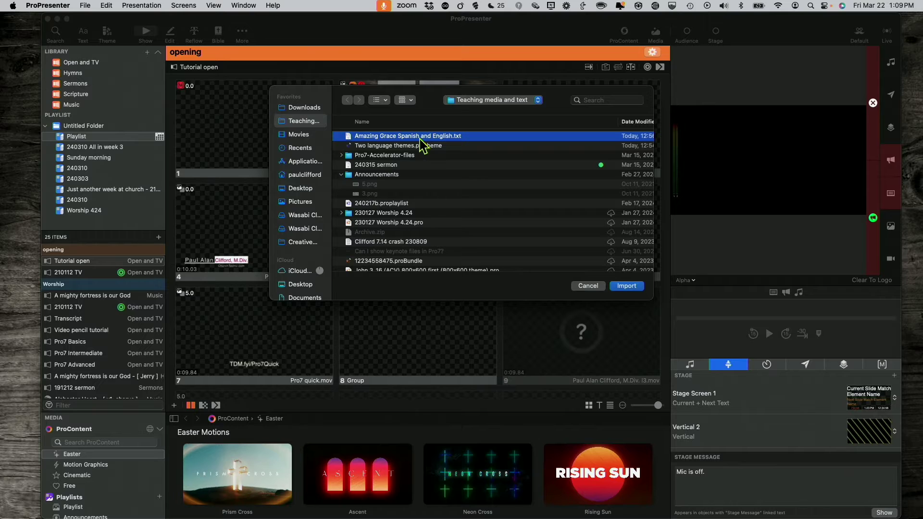
key("space")
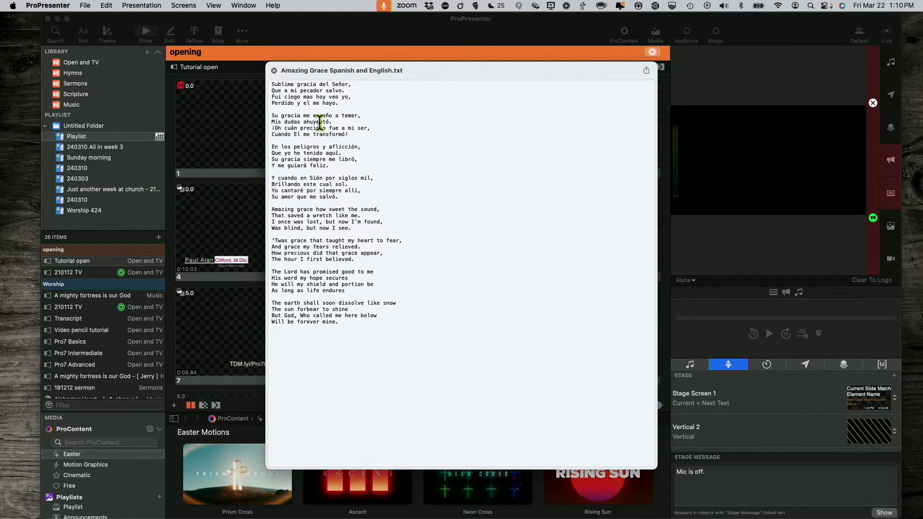
key("space")
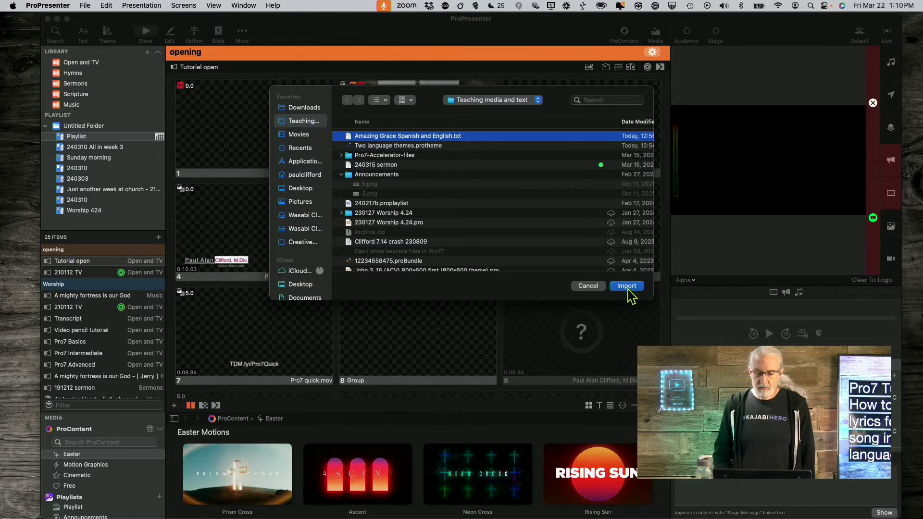
left_click(627, 287)
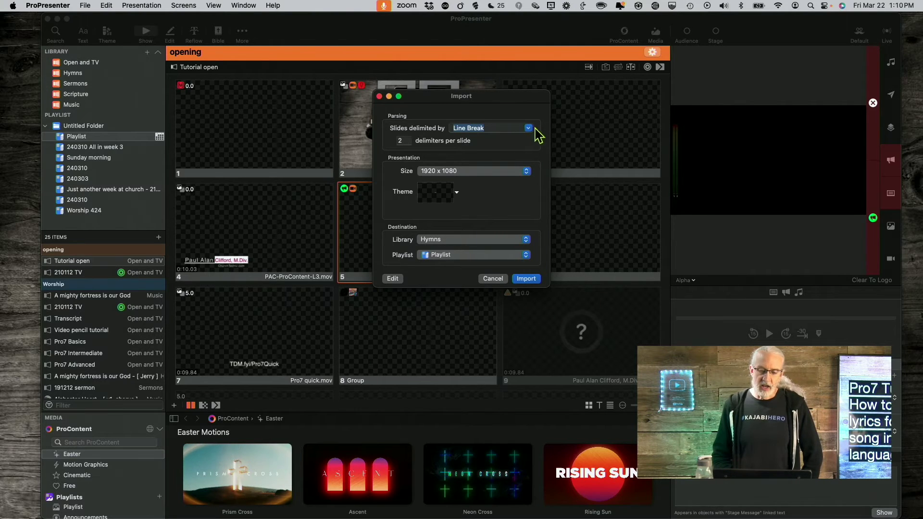
- Keep Line Break as the slide delimiter and assign the Two languages theme slide First Textbox Top in Z order to the import
left_click(529, 128)
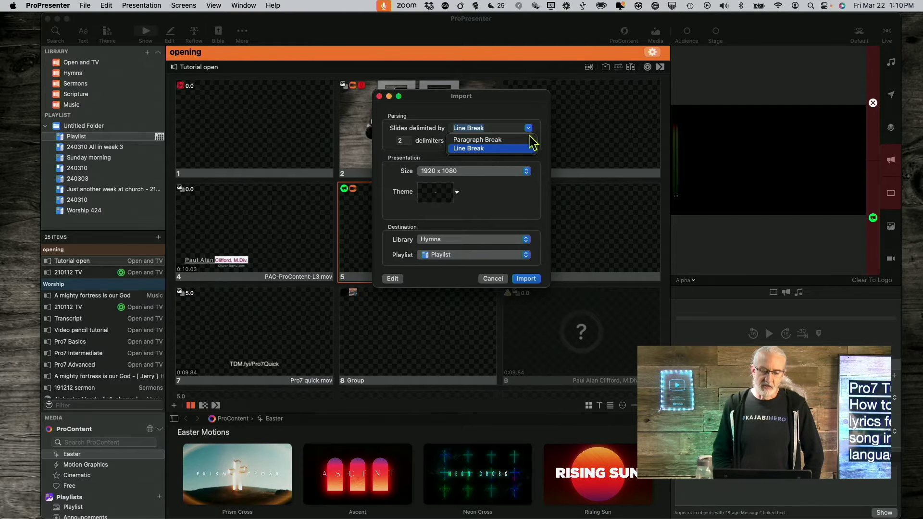
left_click(541, 126)
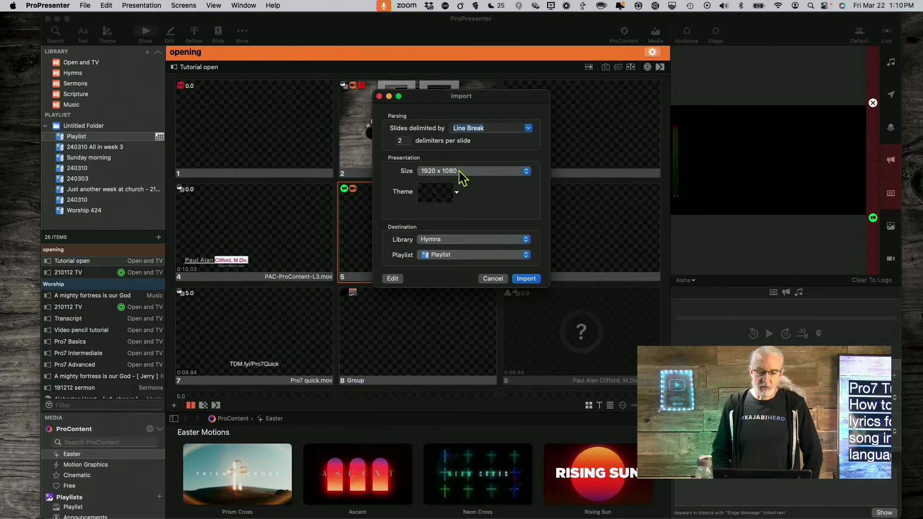
left_click(456, 194)
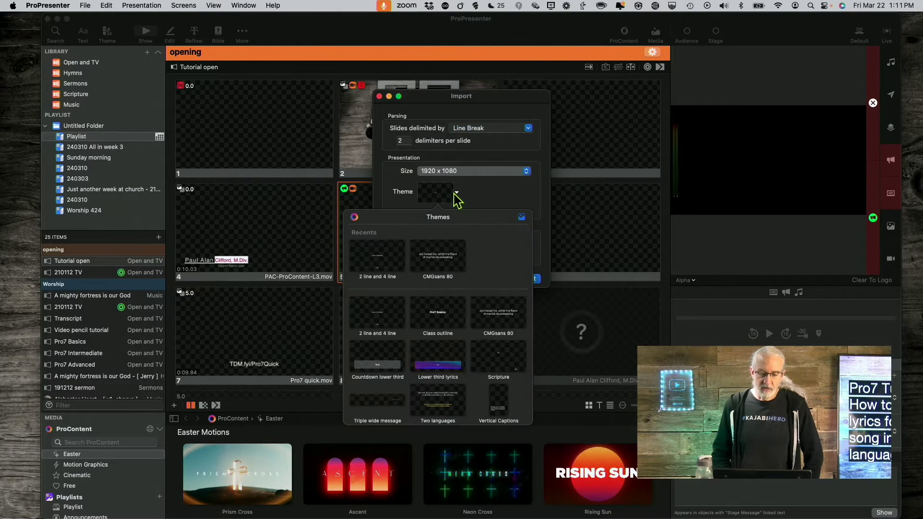
scroll(418, 260, "down", 1)
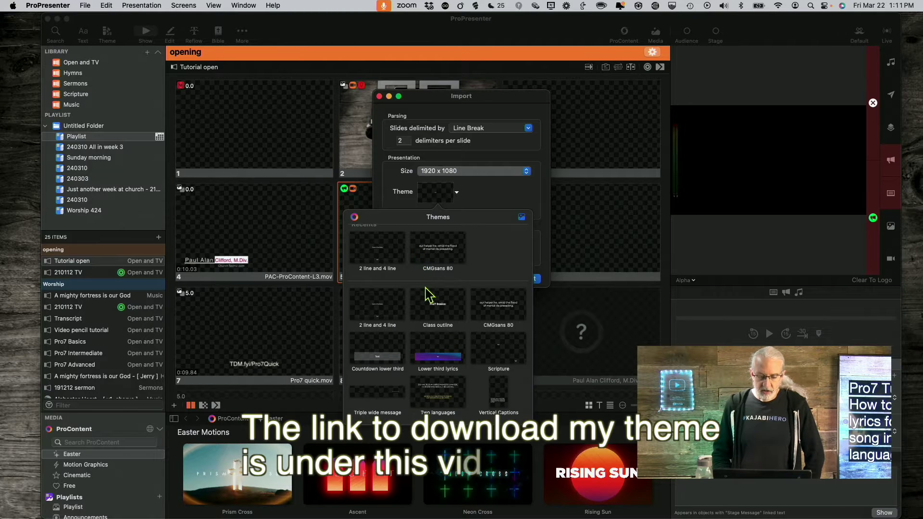
left_click(444, 394)
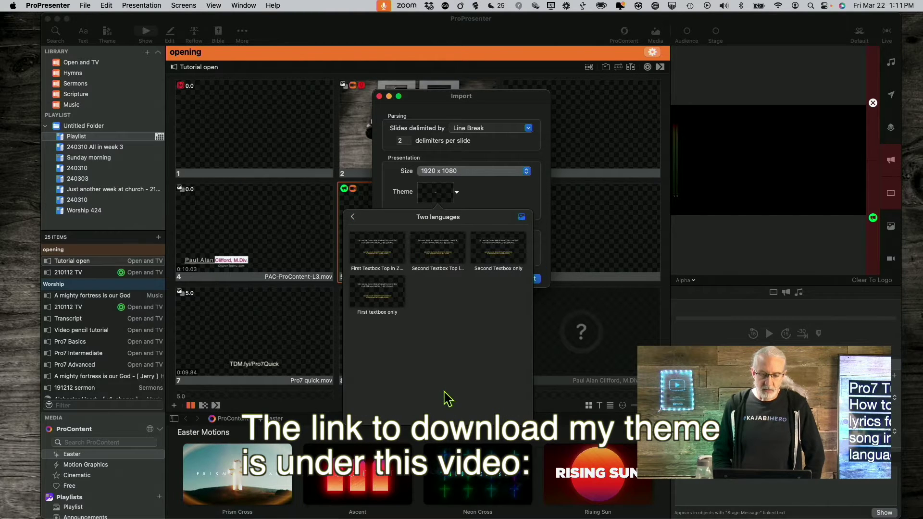
left_click(389, 251)
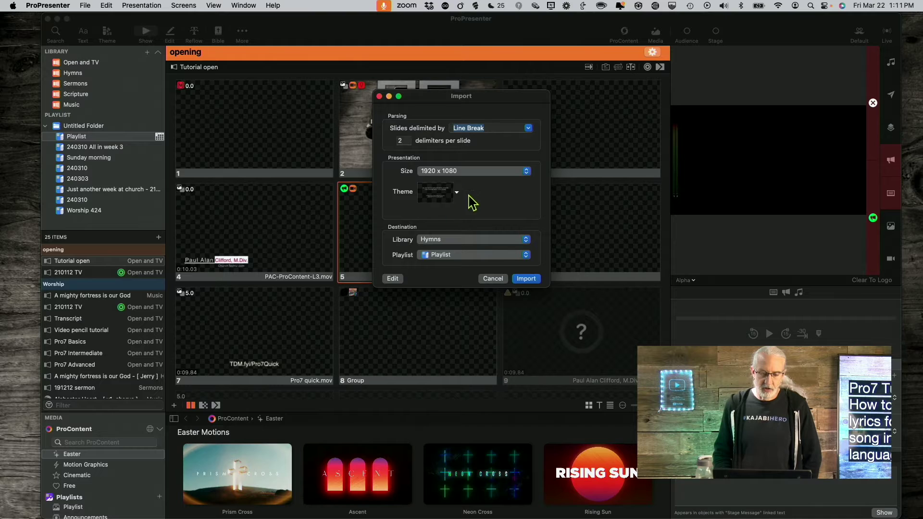
- Import the lyrics into the Hymns library and Playlist as a new version of the existing file
left_click(453, 240)
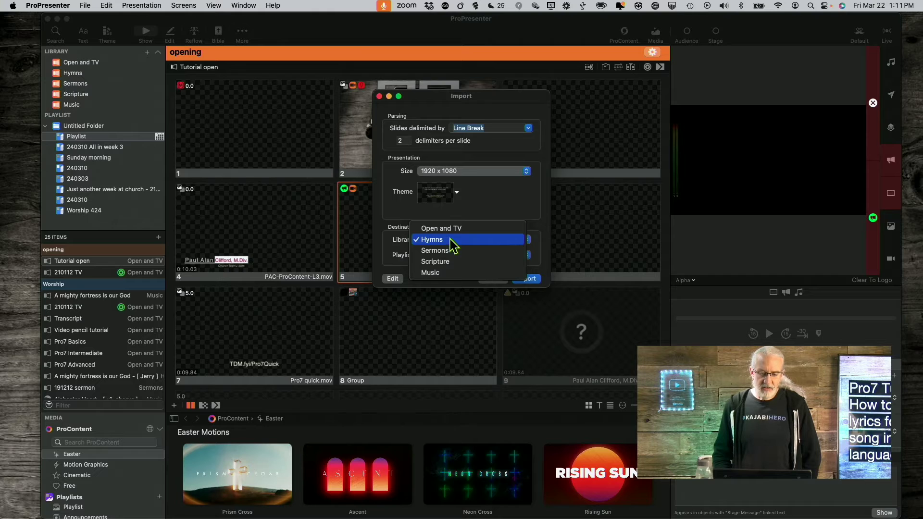
left_click(543, 234)
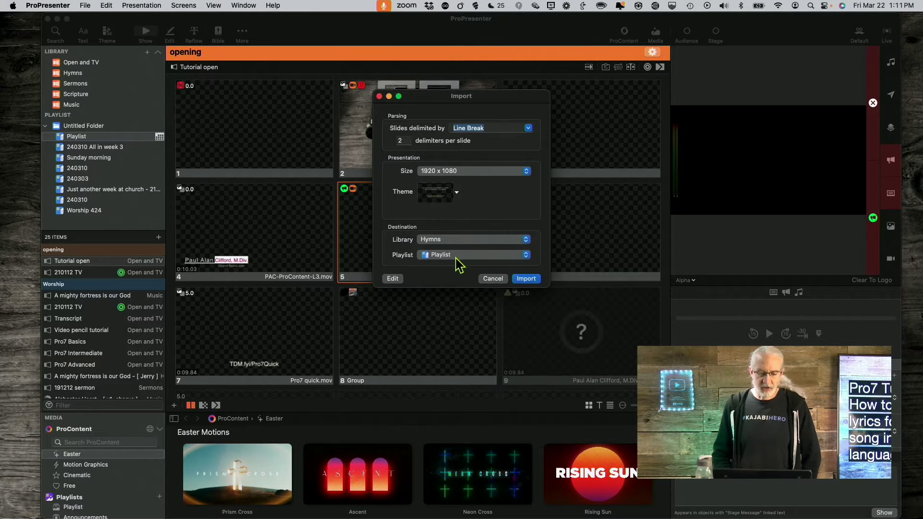
left_click(527, 280)
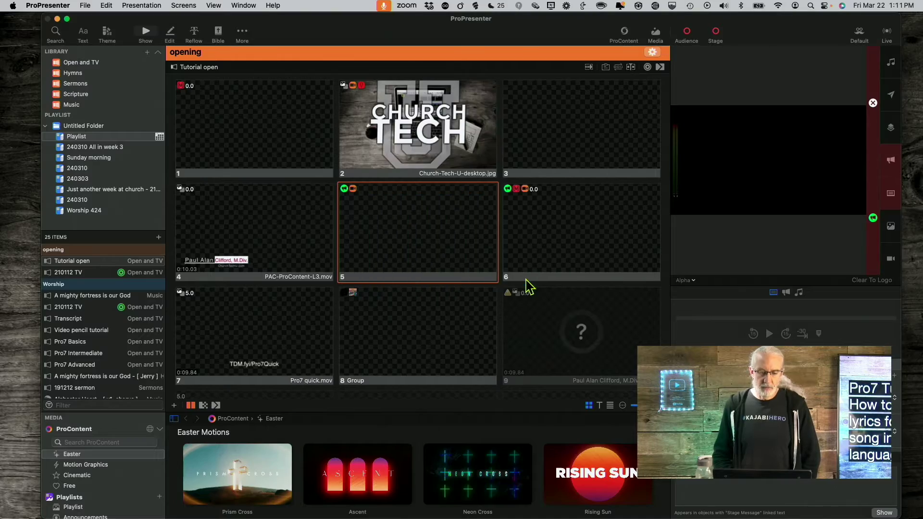
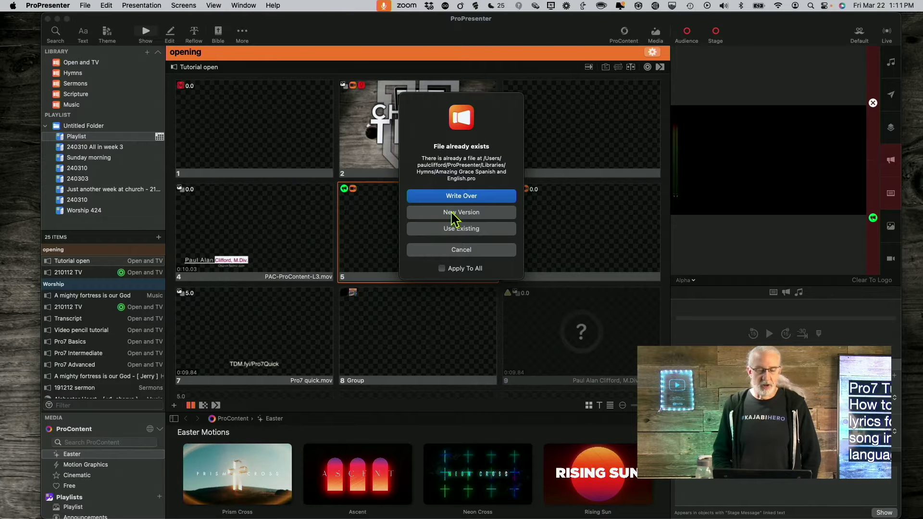
left_click(452, 213)
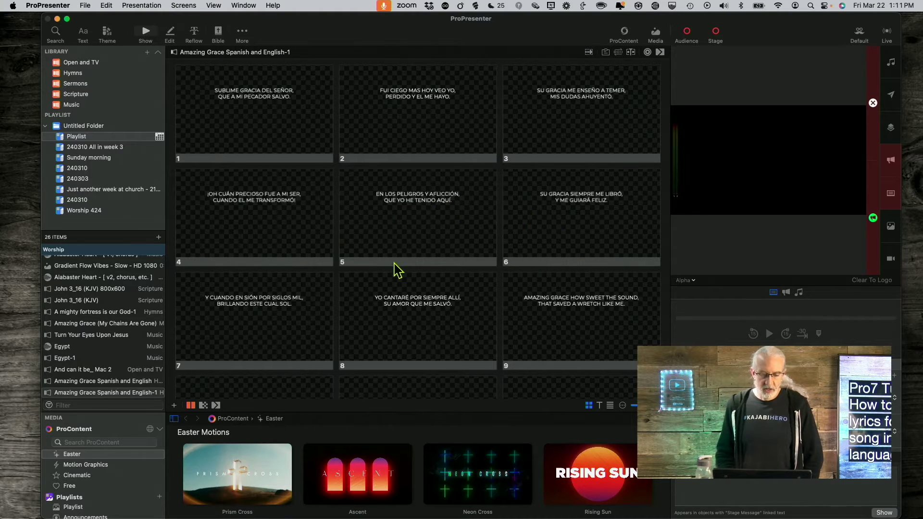
- Apply the Two languages theme slide Second Textbox Top in Z order to the English slides 9 through 16
scroll(435, 310, "down", 8)
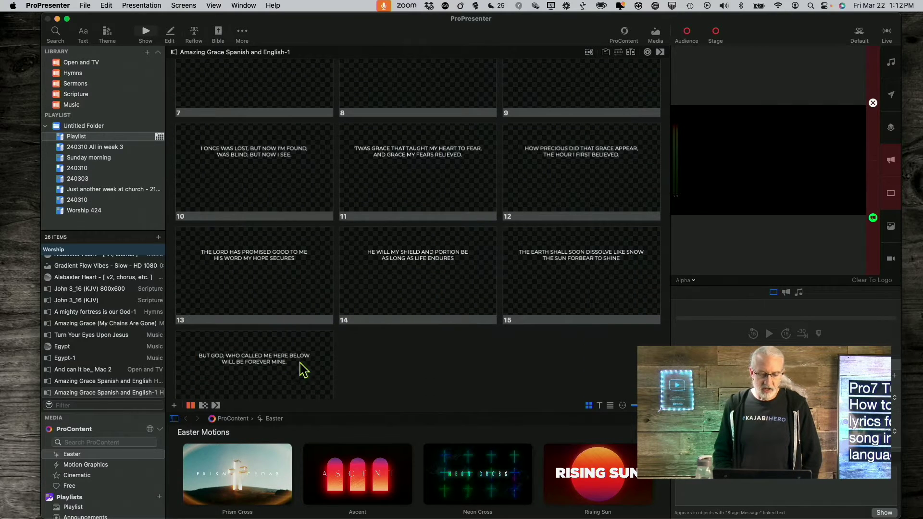
scroll(473, 209, "up", 5)
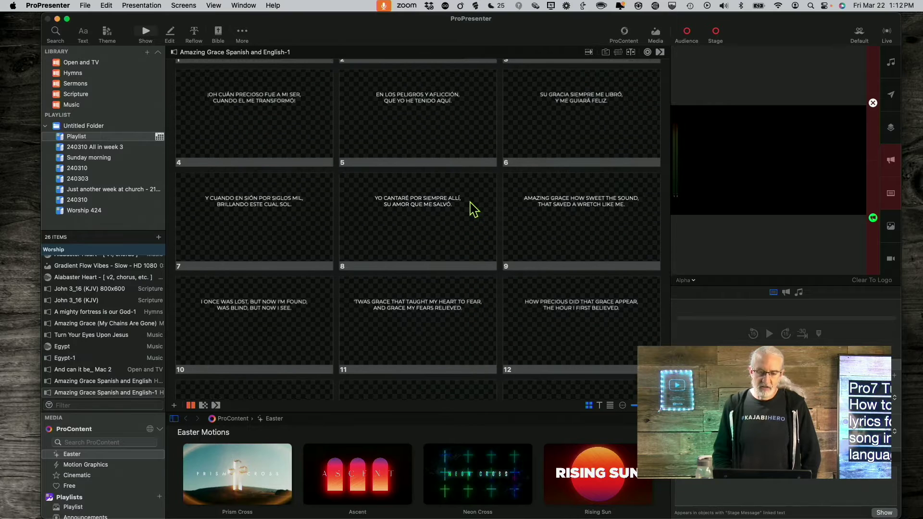
scroll(474, 209, "down", 3)
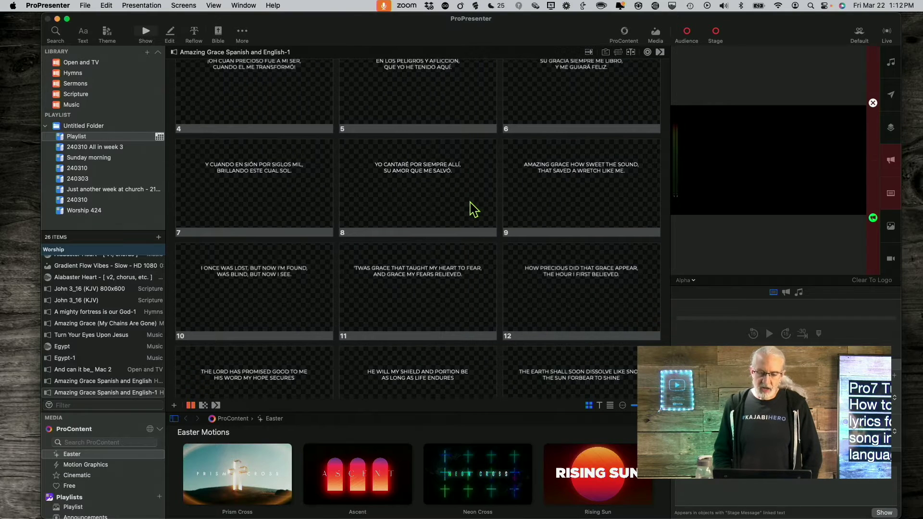
scroll(473, 209, "down", 1)
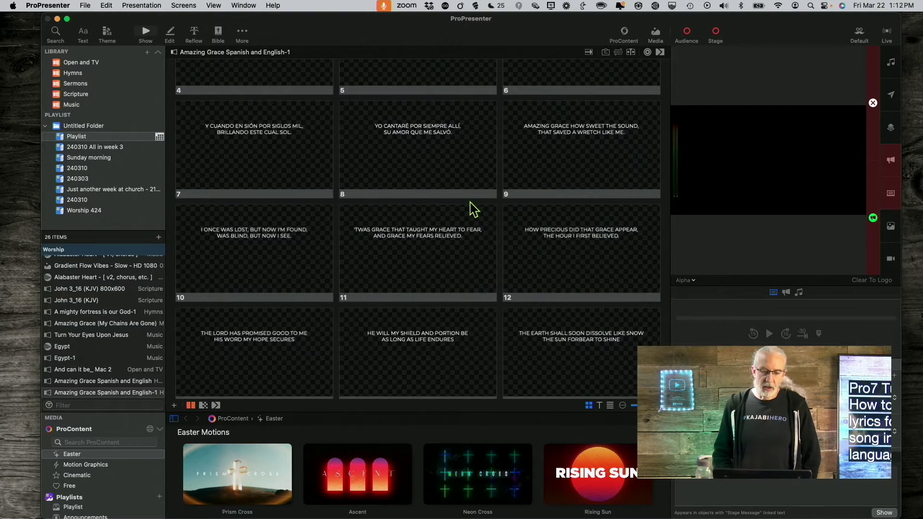
left_click(551, 153)
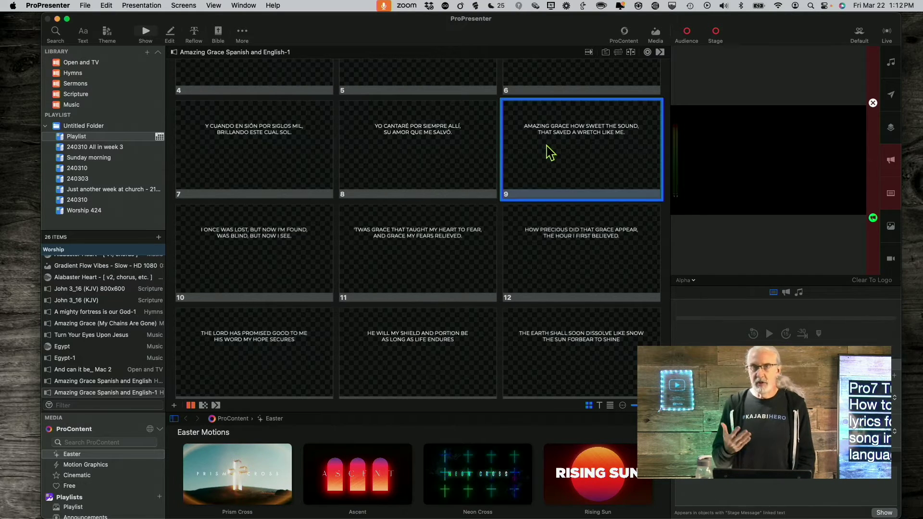
scroll(552, 239, "down", 5)
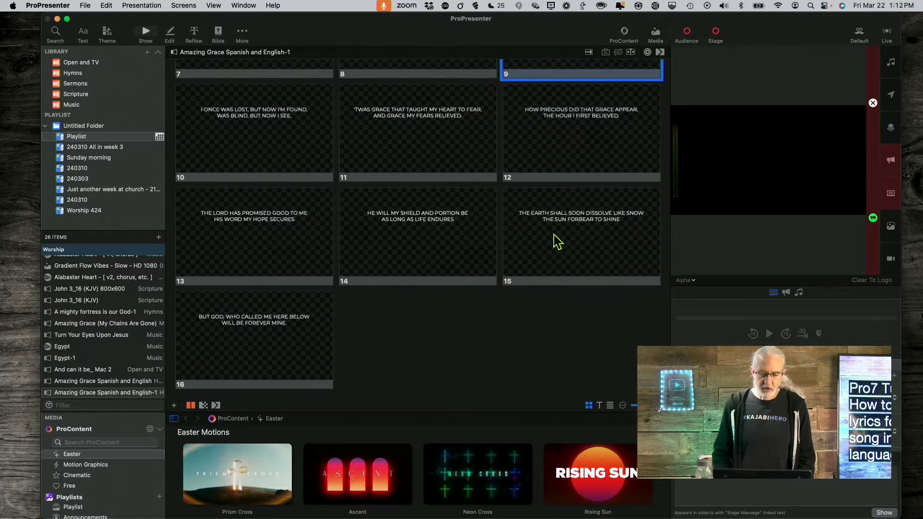
left_click(286, 374, "shift")
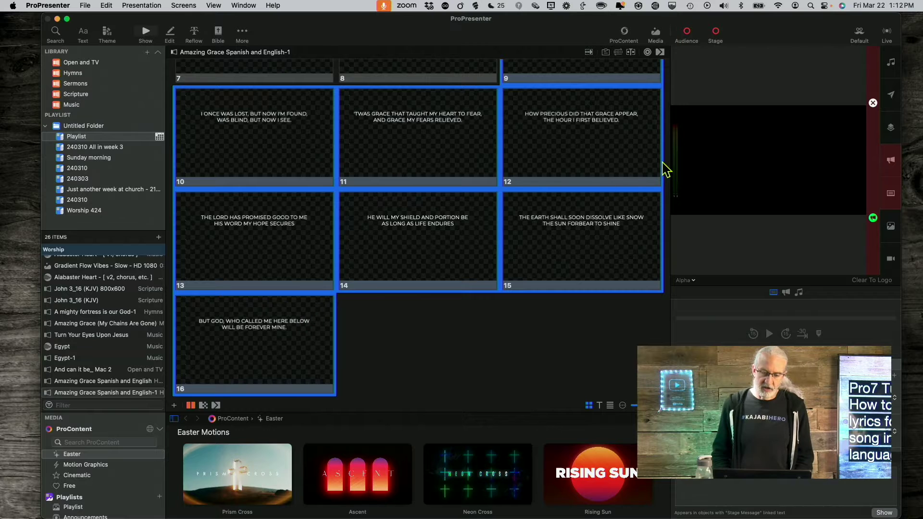
scroll(665, 169, "up", 1)
scroll(665, 163, "up", 5)
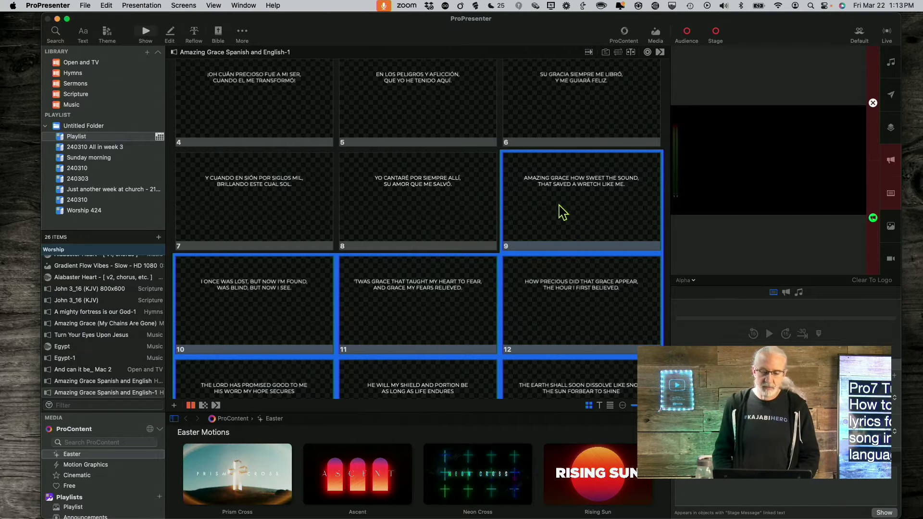
right_click(558, 219)
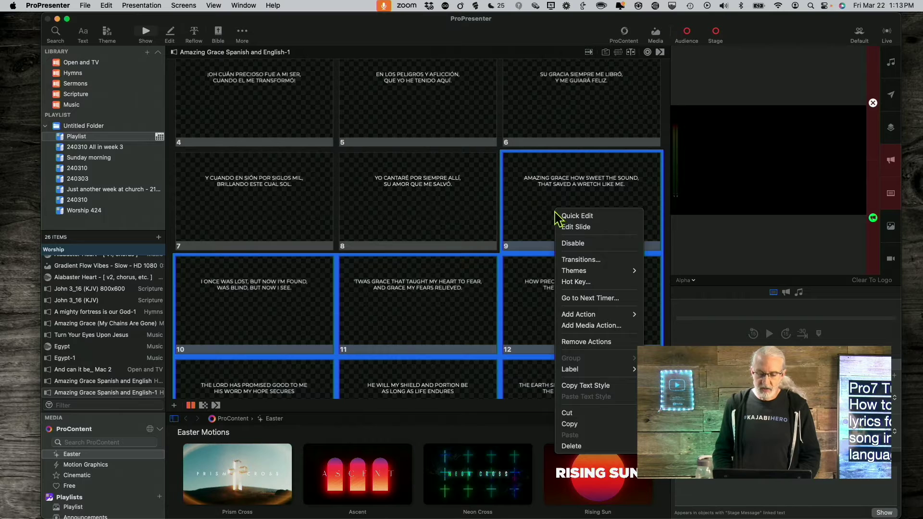
mouse_move(577, 270)
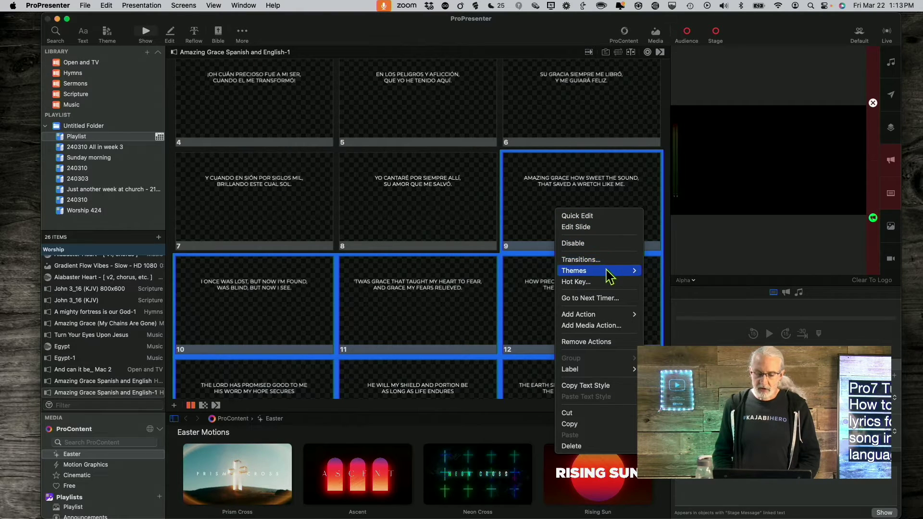
mouse_move(608, 270)
mouse_move(739, 147)
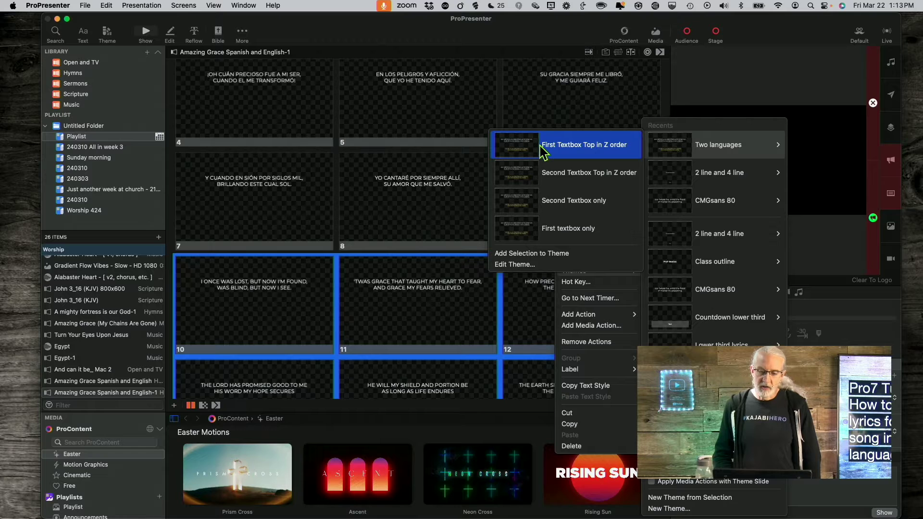
left_click(552, 180)
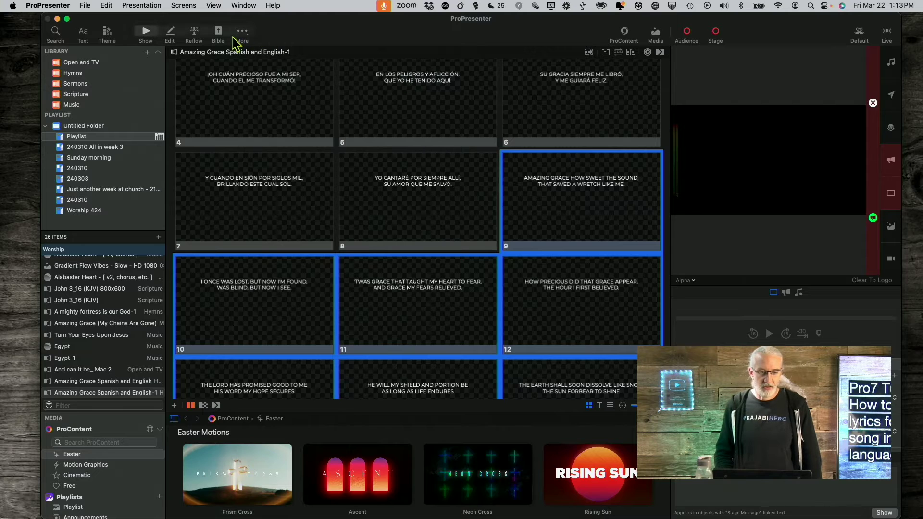
- Open the presentation for editing and examine the text box stacking order on Spanish slides 1 and 2
left_click(171, 34)
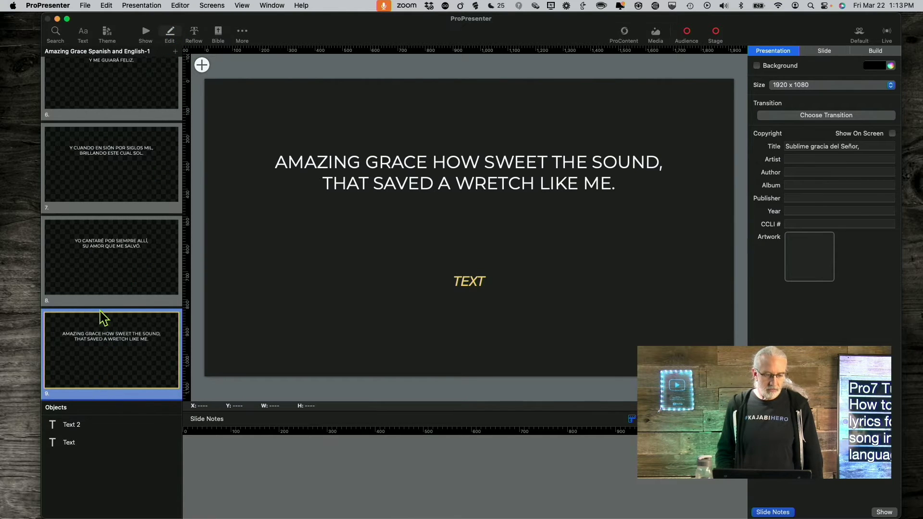
scroll(104, 318, "up", 10)
left_click(113, 112)
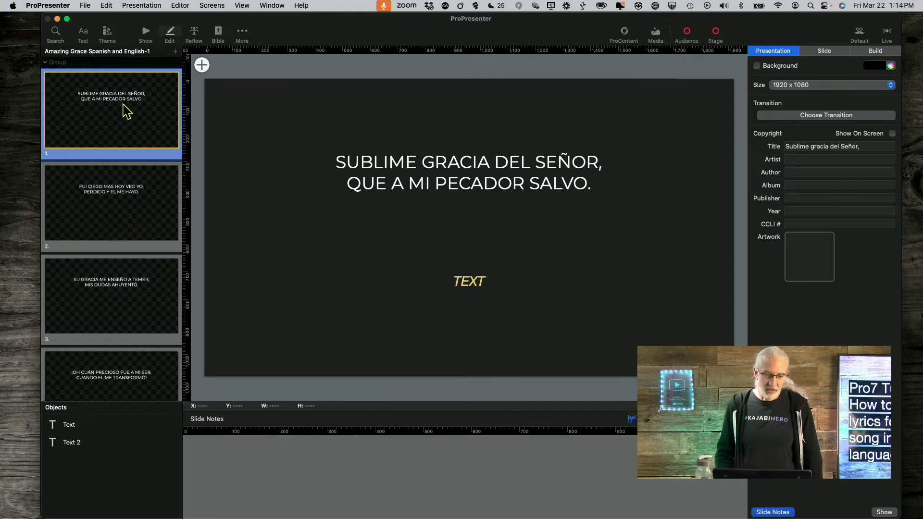
left_click(118, 199)
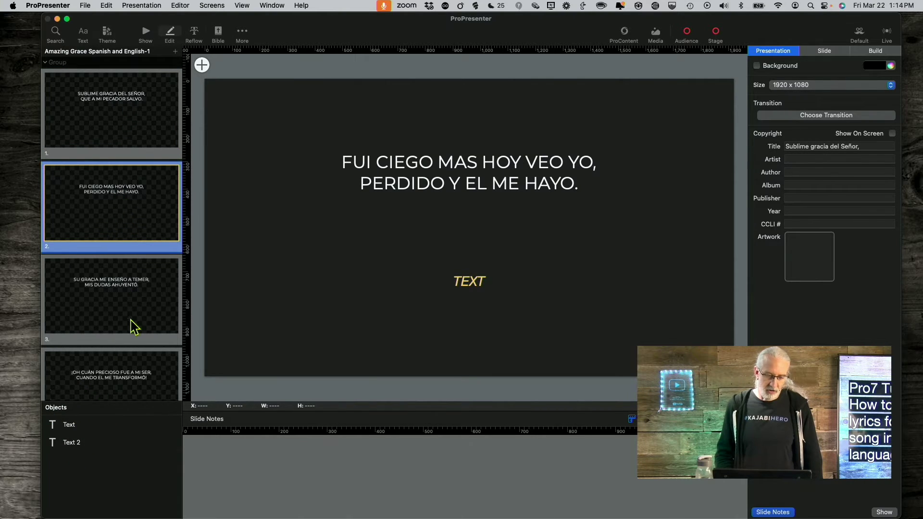
- Compare the stacking order of the Text and Text 2 objects on English slide 9 and Spanish slide 8
scroll(130, 326, "down", 8)
scroll(131, 326, "down", 15)
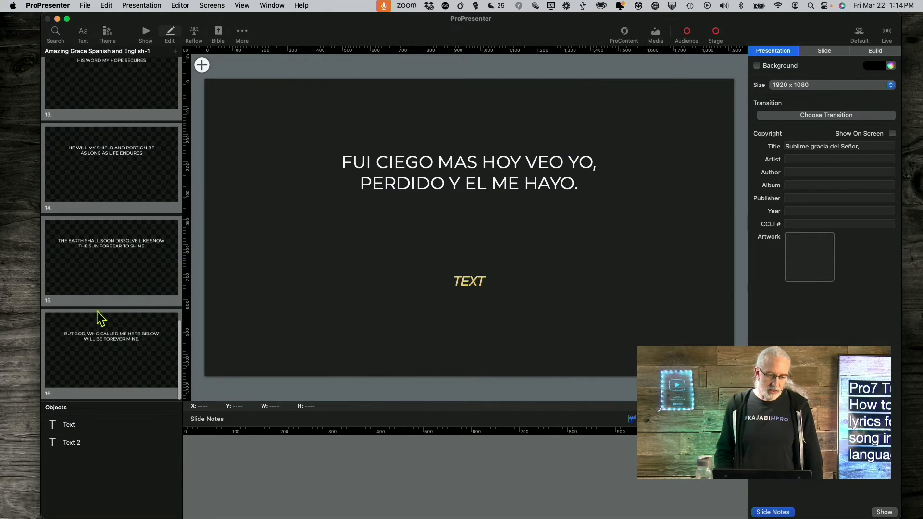
scroll(139, 213, "up", 8)
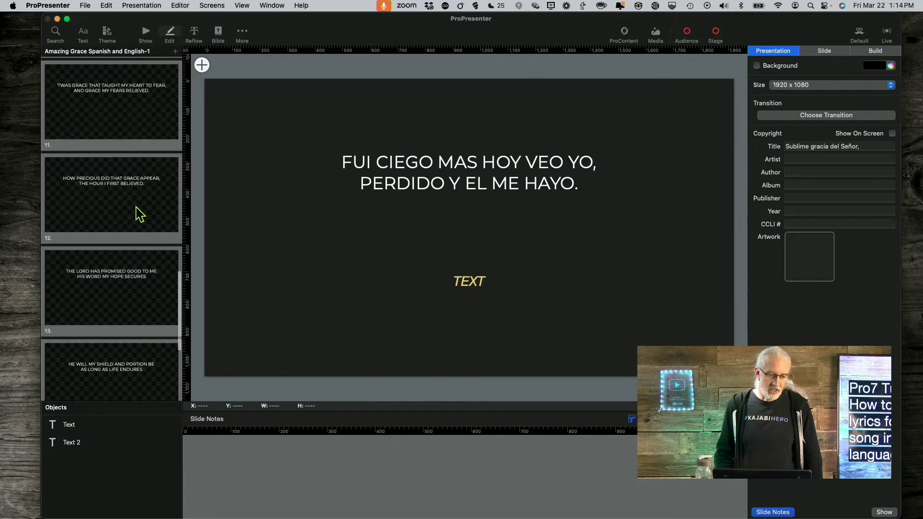
scroll(139, 213, "up", 4)
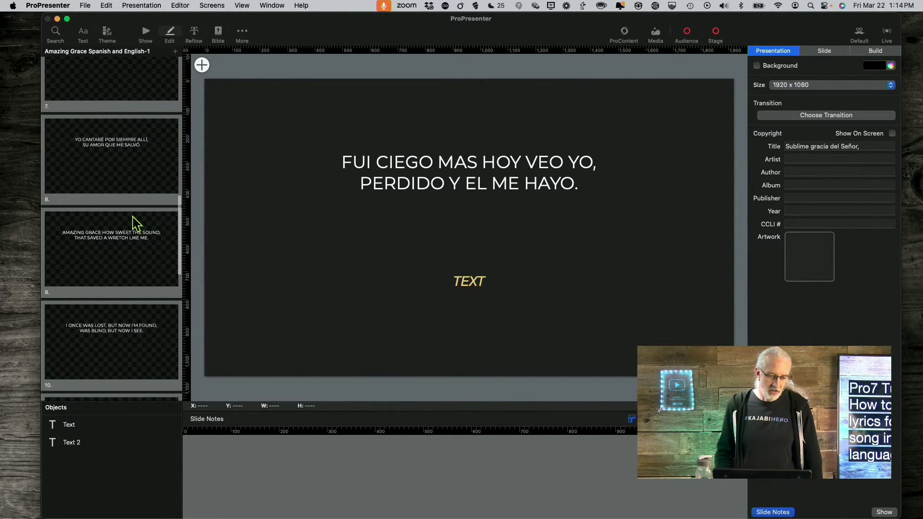
left_click(135, 221)
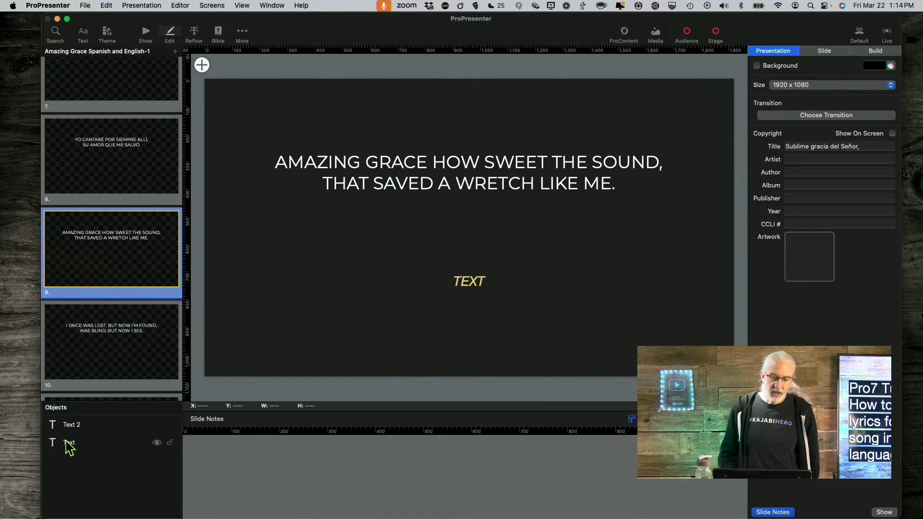
left_click(71, 442)
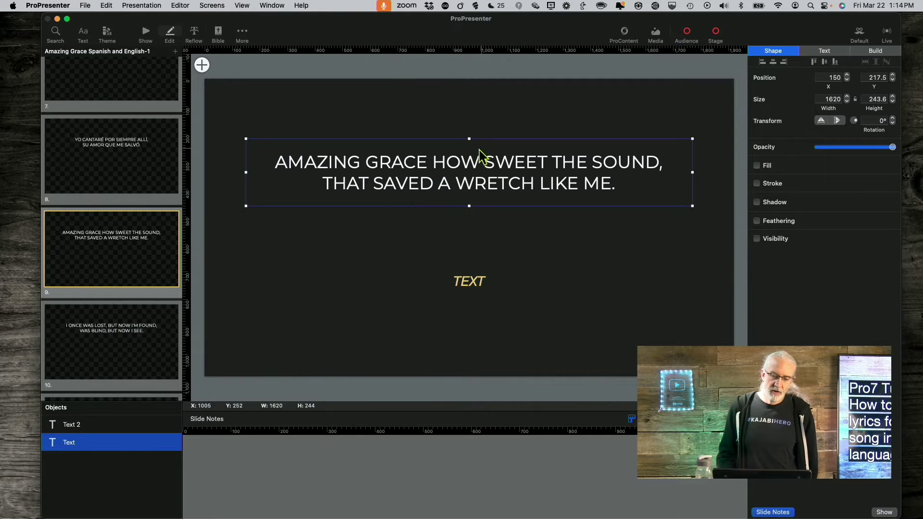
left_click(91, 427)
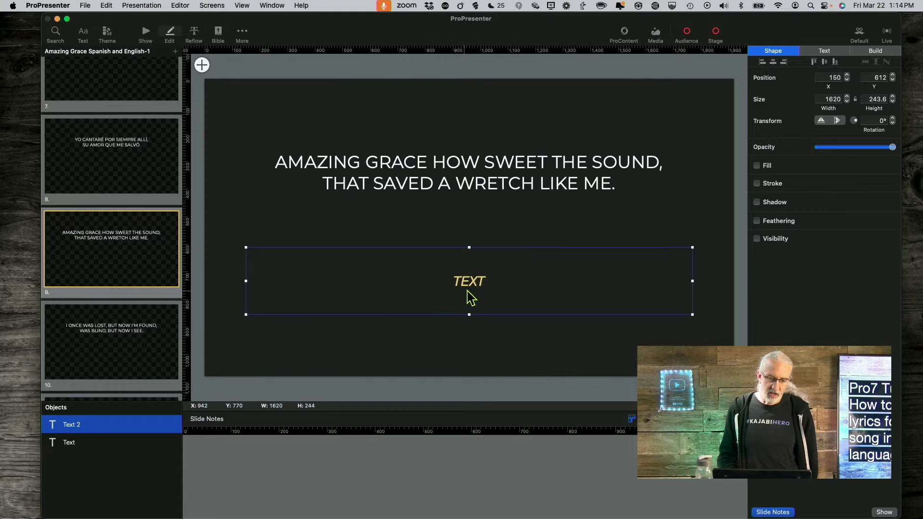
left_click(90, 155)
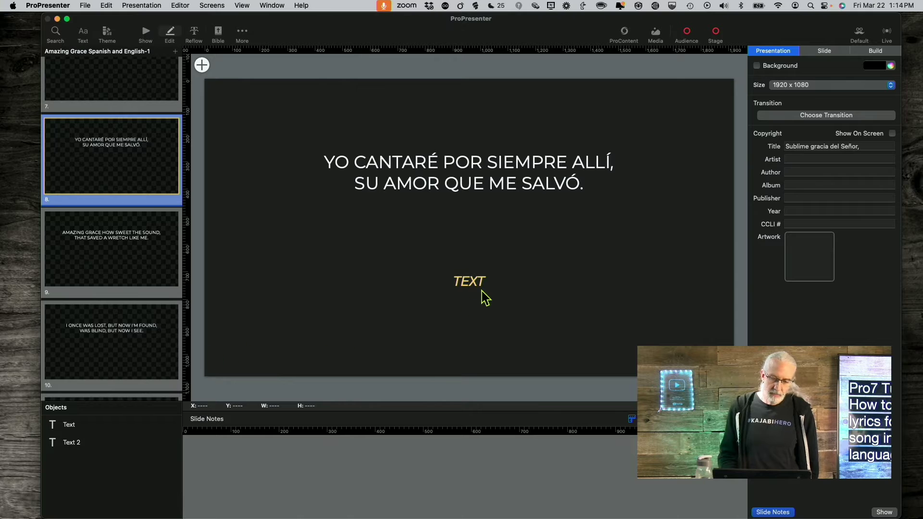
left_click(478, 288)
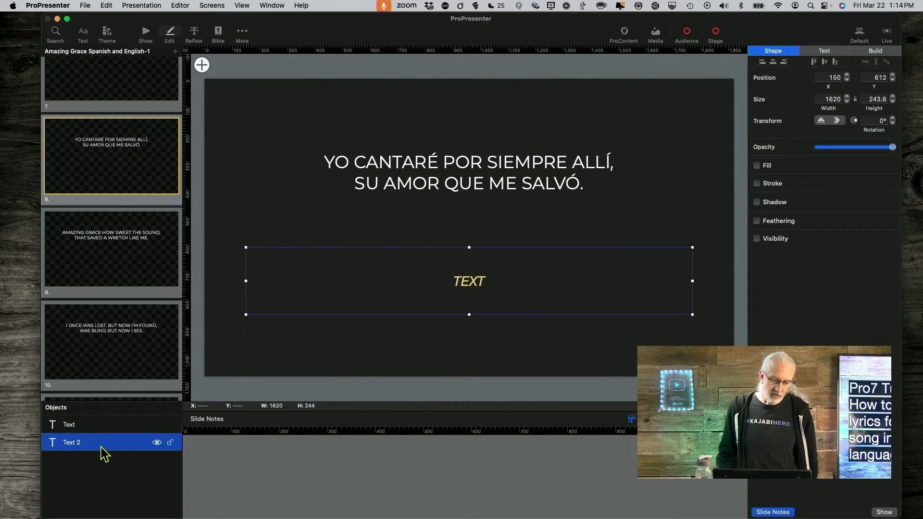
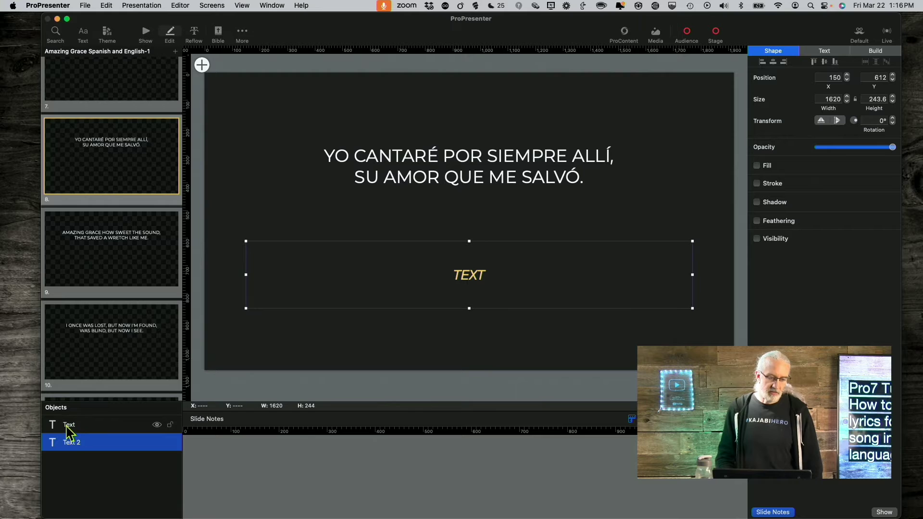
left_click(131, 247)
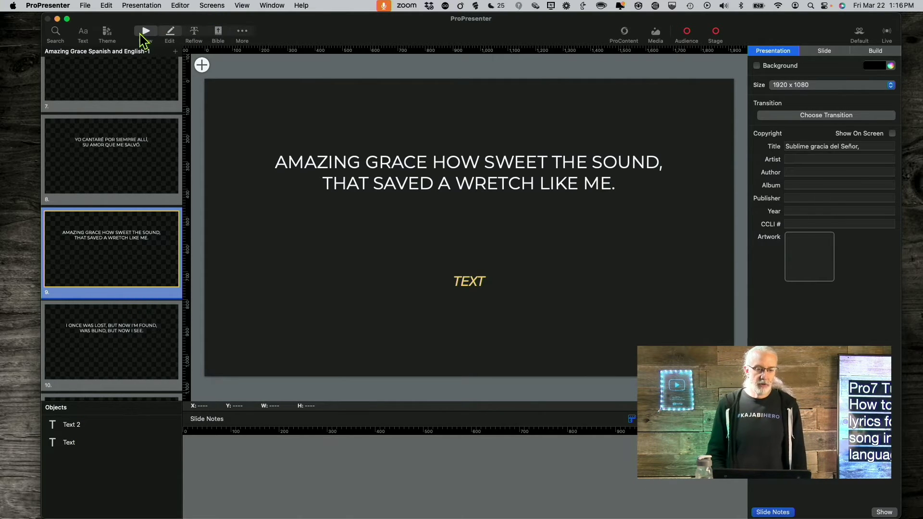
- Return to the slide overview and move the "Amazing grace how sweet the sound" slide to the first position, before "Sublime gracia del Señor"
left_click(144, 35)
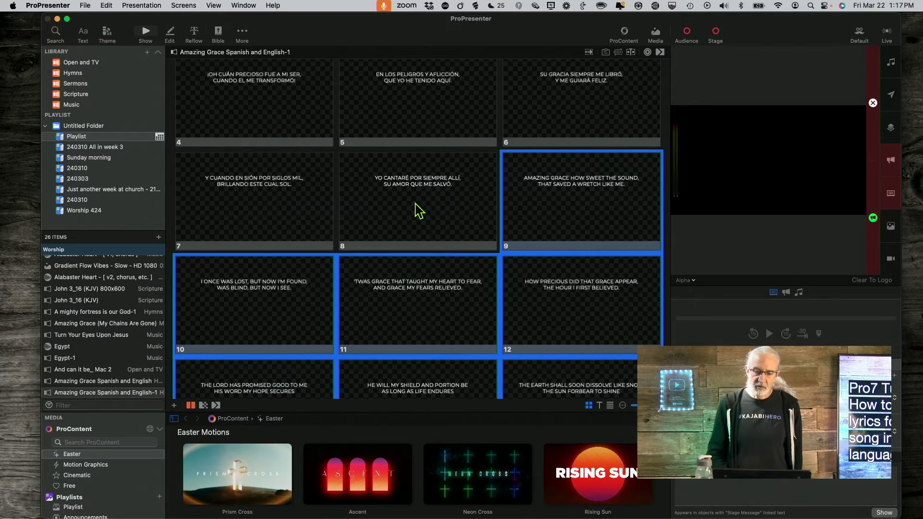
left_click(514, 278)
left_click(560, 201)
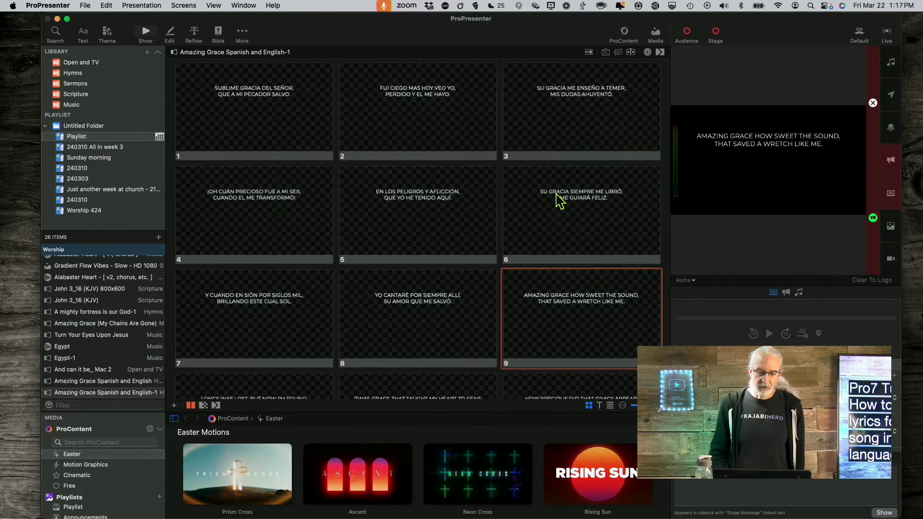
left_click_drag(560, 304, 192, 136)
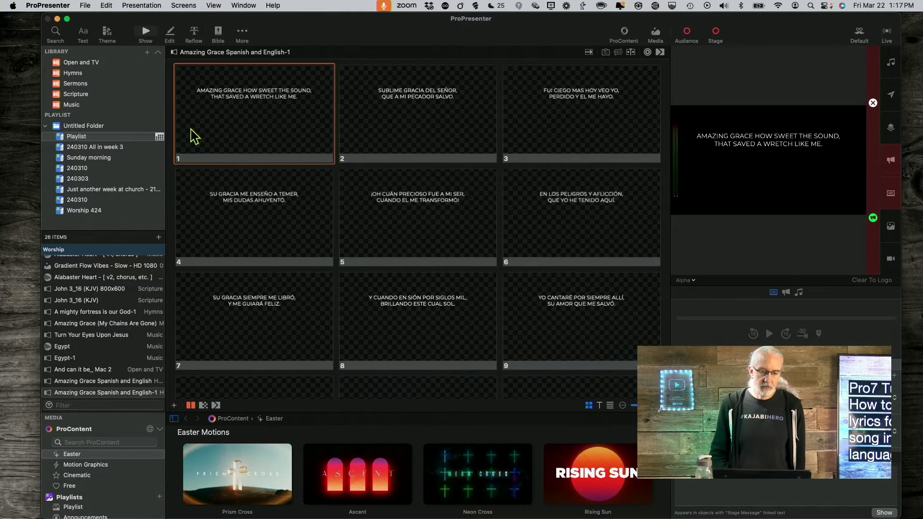
- Move the "I once was lost, but now I'm found" slide to position 3, directly before "Fui ciego mas hoy veo yo"
scroll(298, 187, "down", 1)
scroll(298, 188, "down", 2)
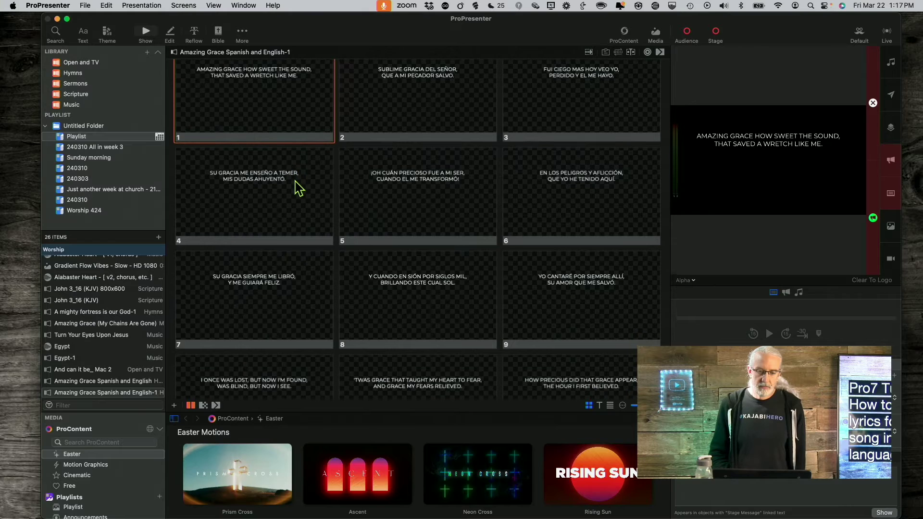
scroll(298, 188, "up", 1)
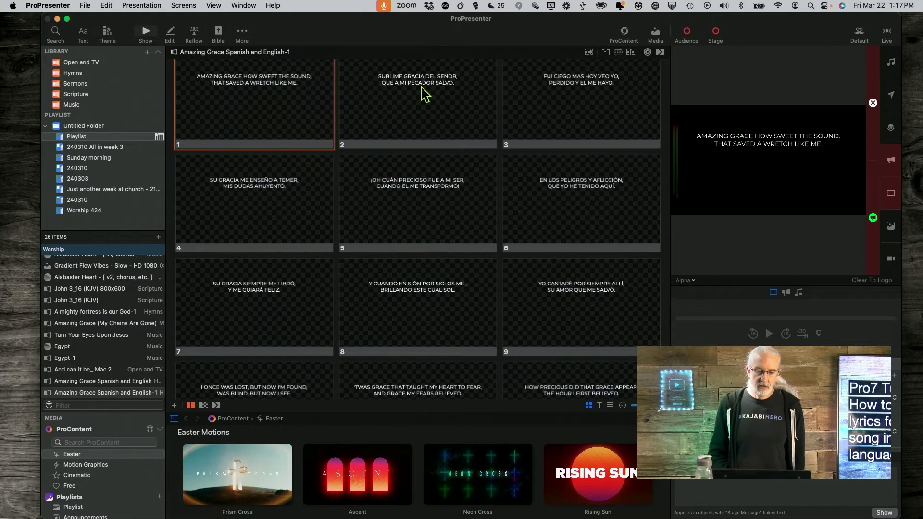
scroll(423, 95, "down", 5)
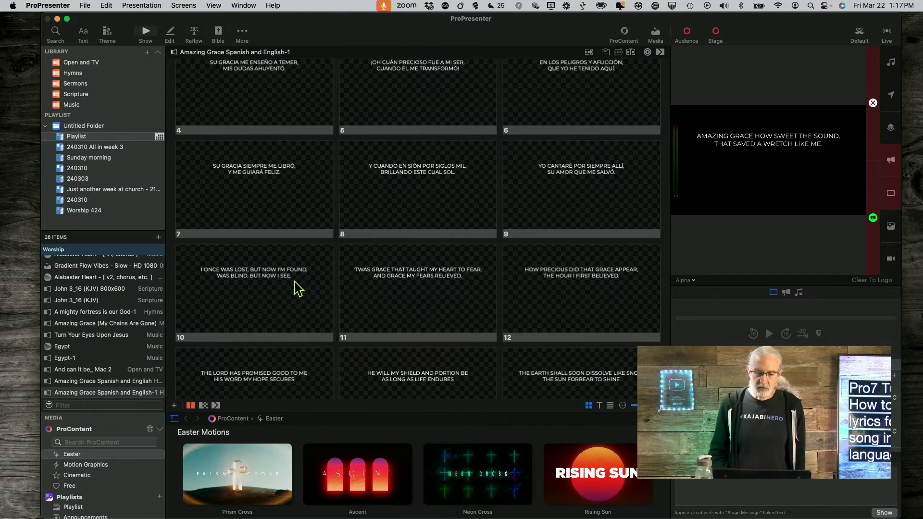
mouse_move(295, 294)
left_mouse_down()
mouse_move(300, 228)
mouse_move(330, 214)
mouse_move(334, 192)
mouse_move(519, 143)
left_mouse_up()
- Move the "'Twas grace that taught my heart to fear" slide to position 5, between "Fui ciego mas hoy veo yo" and "Su gracia me enseño a temer"
scroll(412, 192, "down", 3)
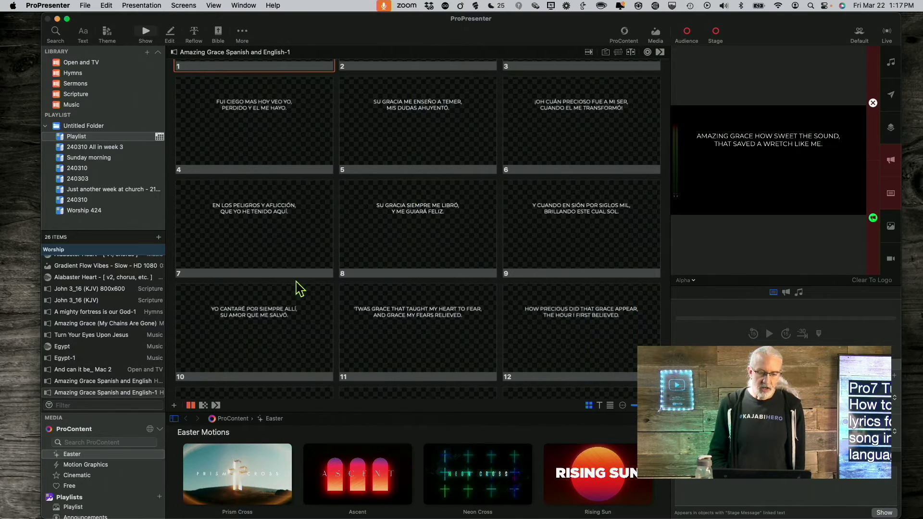
left_click_drag(391, 326, 216, 181)
scroll(219, 182, "up", 3)
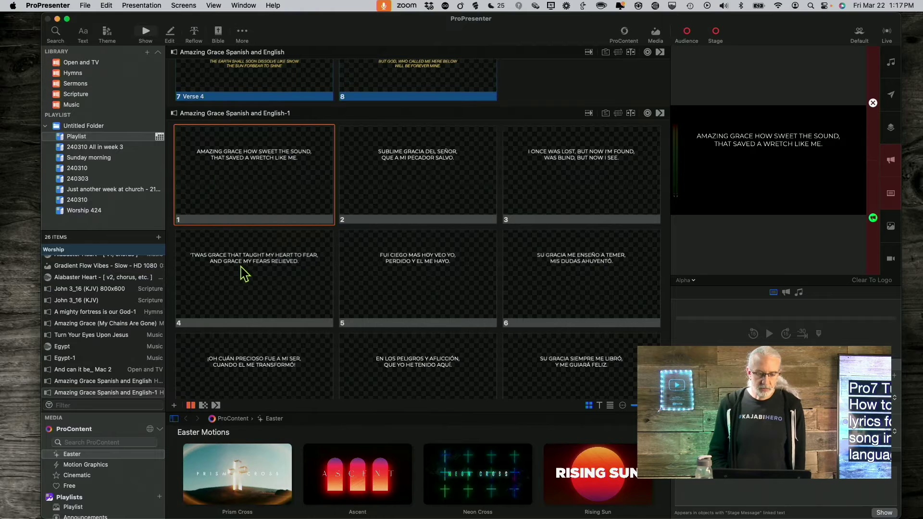
left_click_drag(260, 274, 486, 264)
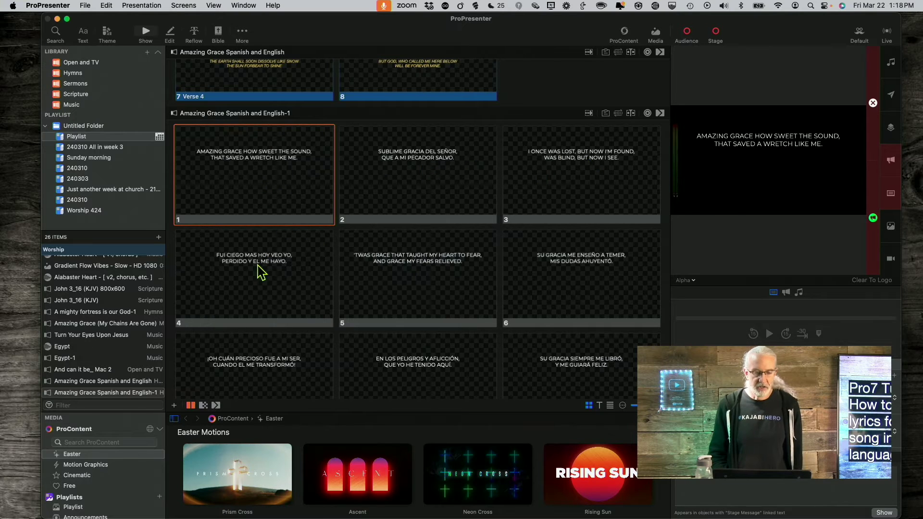
- Move the "How precious did that grace appear" slide to position 7, directly before "¡Oh cuán precioso fue a mi ser"
scroll(391, 274, "down", 5)
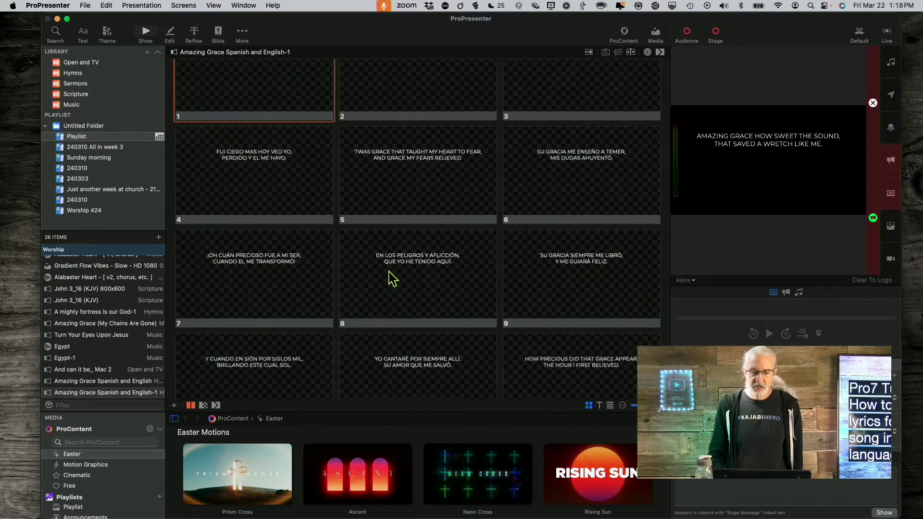
scroll(558, 194, "down", 3)
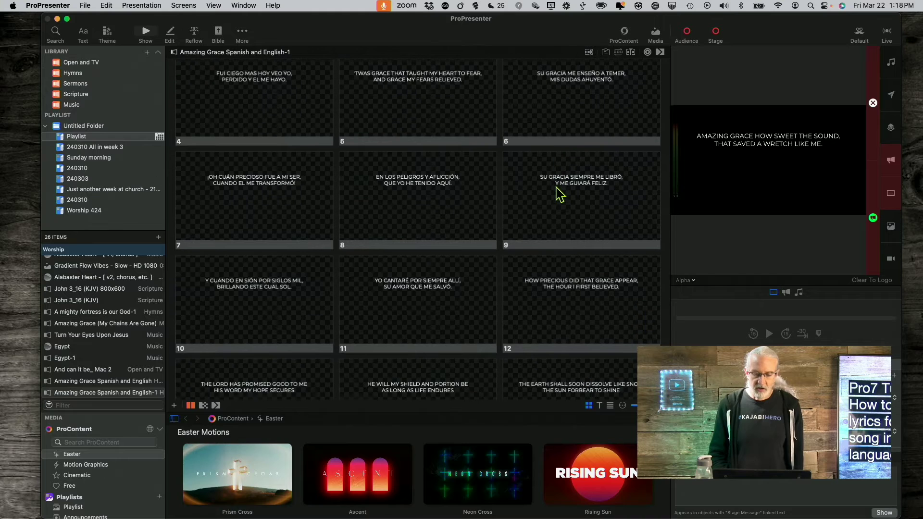
left_click_drag(563, 291, 206, 212)
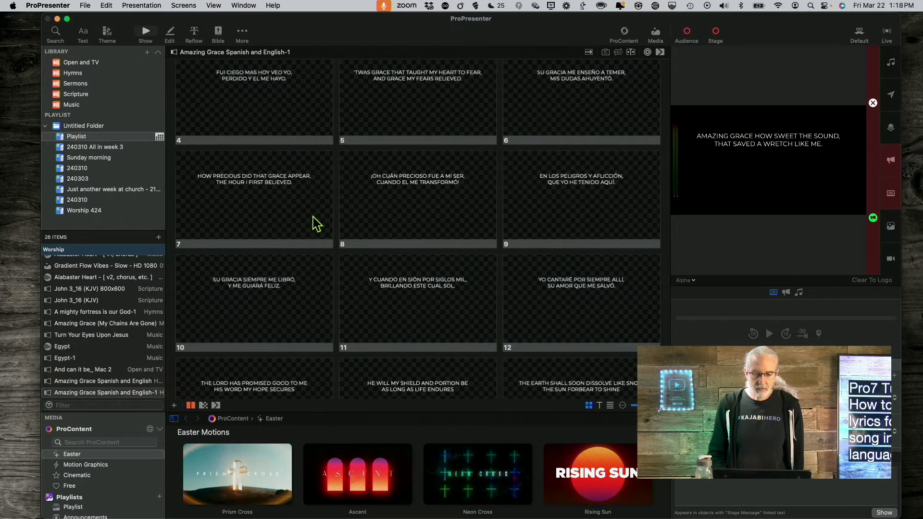
- Place "The Lord has promised good to me" before "En los peligros y aflicción" and "He will my shield and portion be" before "Su gracia siempre me libró"
scroll(313, 221, "down", 3)
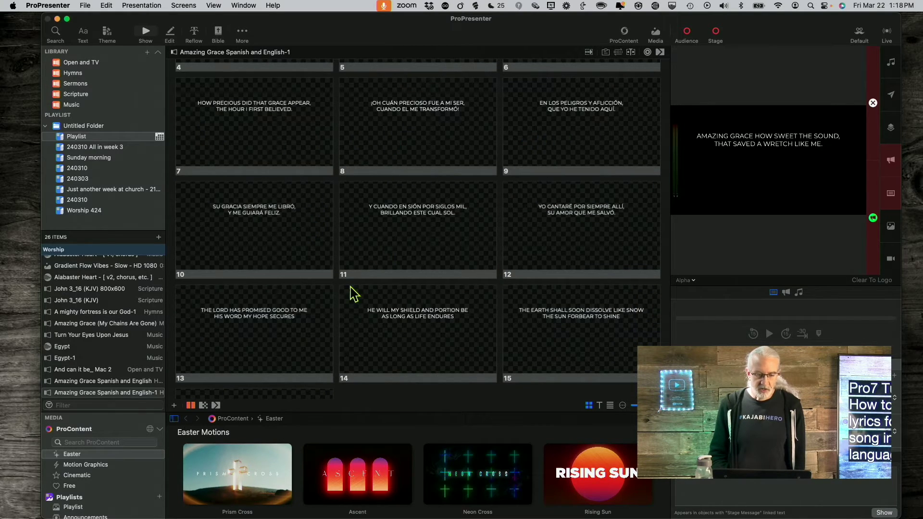
left_click_drag(277, 342, 490, 178)
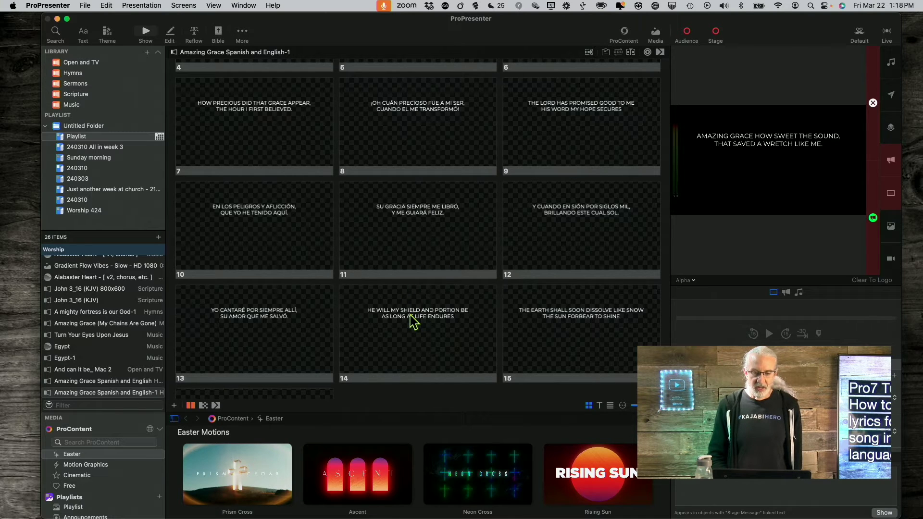
left_click_drag(414, 321, 349, 262)
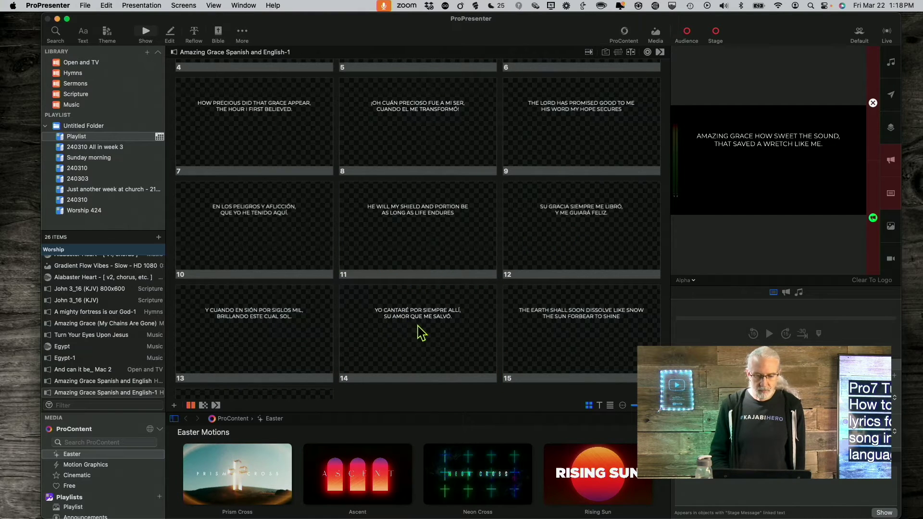
- Place "The earth shall soon dissolve like snow" before "Y cuando en Sión" and "But God, who called me here below" before "Yo cantaré por siempre allí"
mouse_move(572, 334)
left_mouse_down()
mouse_move(500, 322)
mouse_move(208, 330)
mouse_move(219, 335)
left_mouse_up()
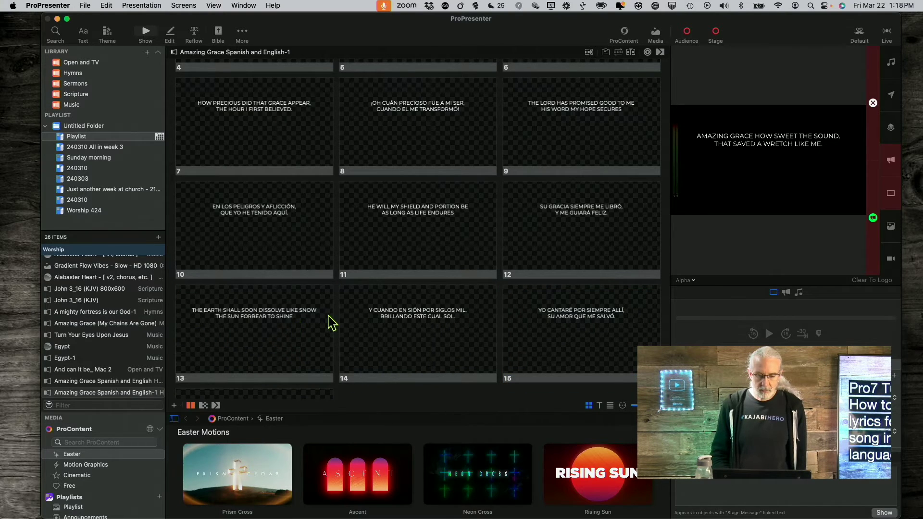
scroll(330, 319, "down", 3)
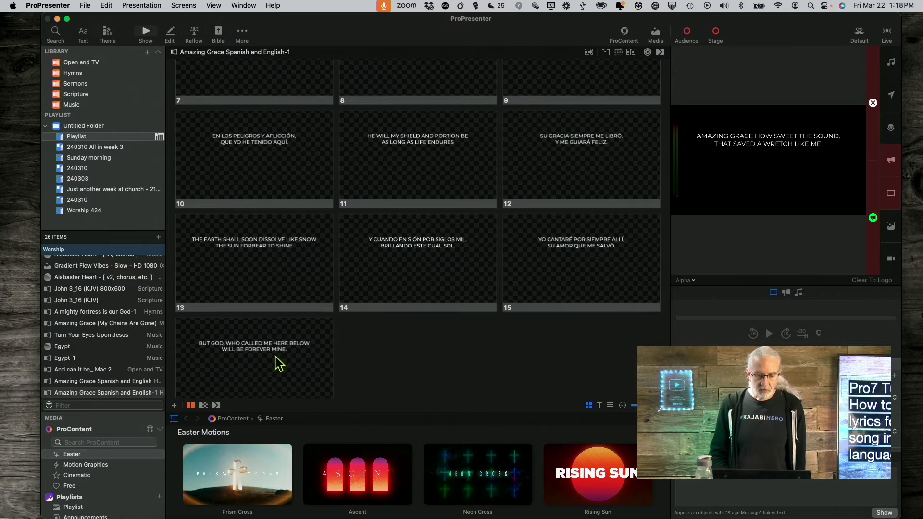
mouse_move(289, 363)
left_mouse_down()
mouse_move(501, 264)
mouse_move(536, 264)
left_mouse_up()
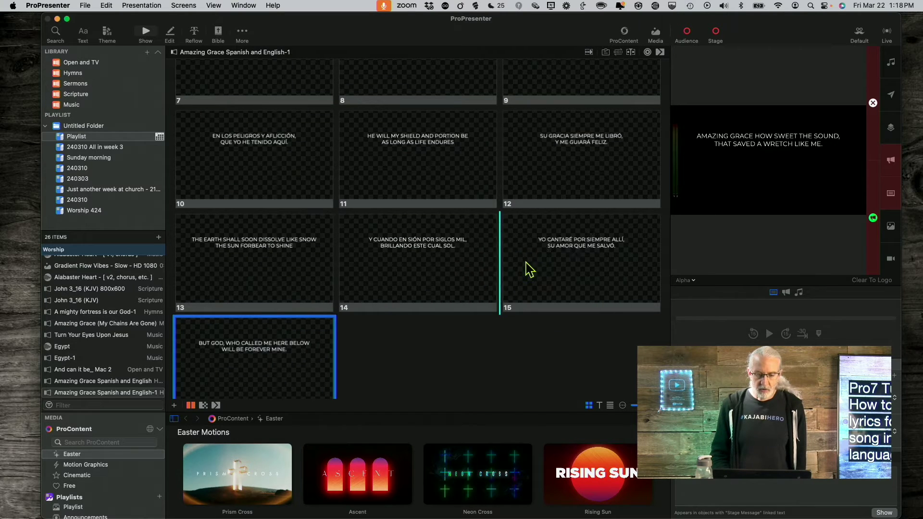
- Check the alternating order of English and Spanish slides from slide 1 through slide 16
scroll(527, 232, "up", 10)
scroll(527, 233, "down", 6)
scroll(527, 233, "down", 2)
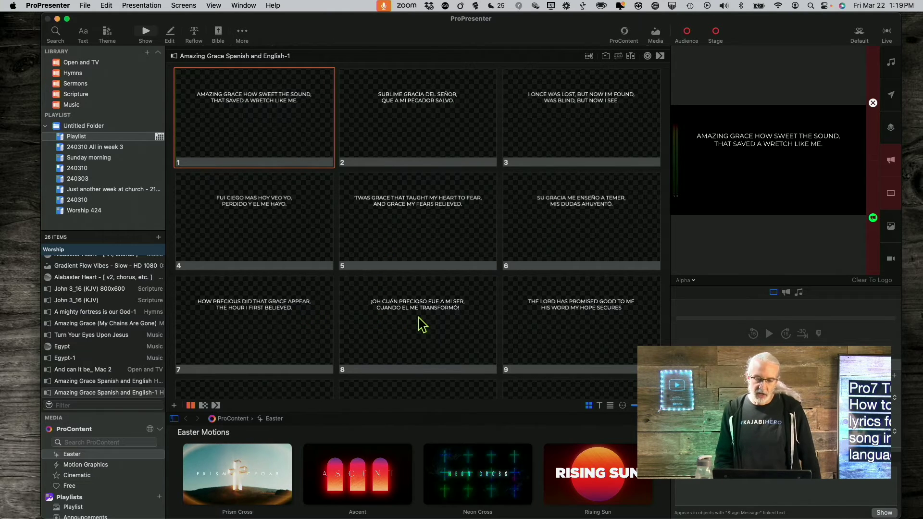
scroll(569, 320, "down", 5)
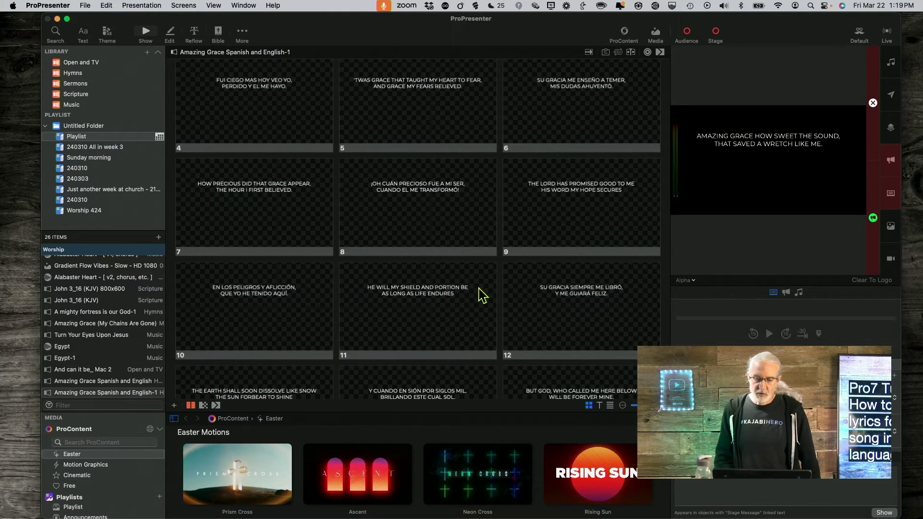
scroll(543, 302, "down", 5)
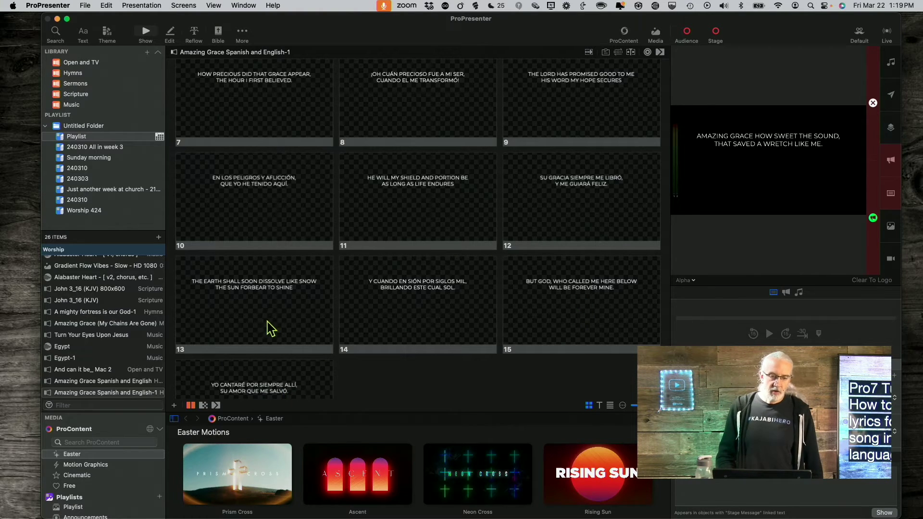
scroll(300, 288, "down", 3)
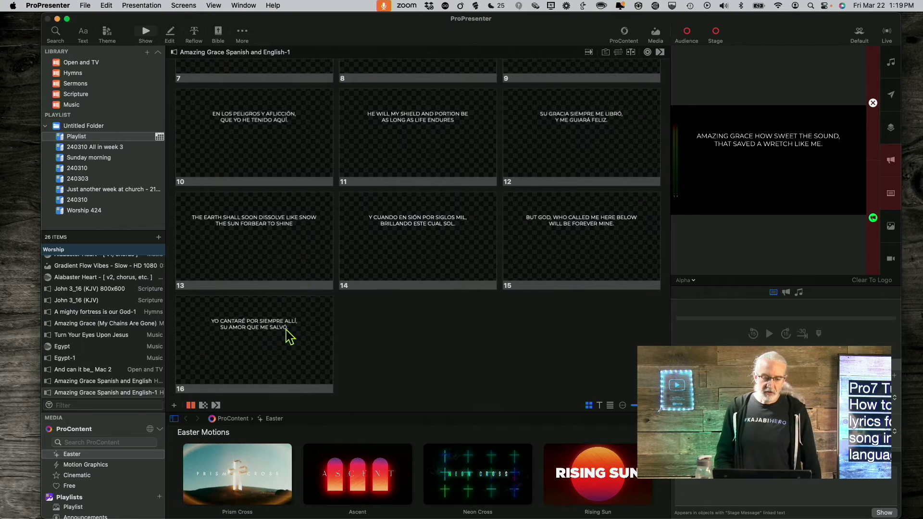
- In the Reflow editor, merge "Sublime gracia del Señor" into the "Amazing grace" slide and "Fui ciego mas hoy veo yo" into "I once was lost"
scroll(288, 336, "up", 10)
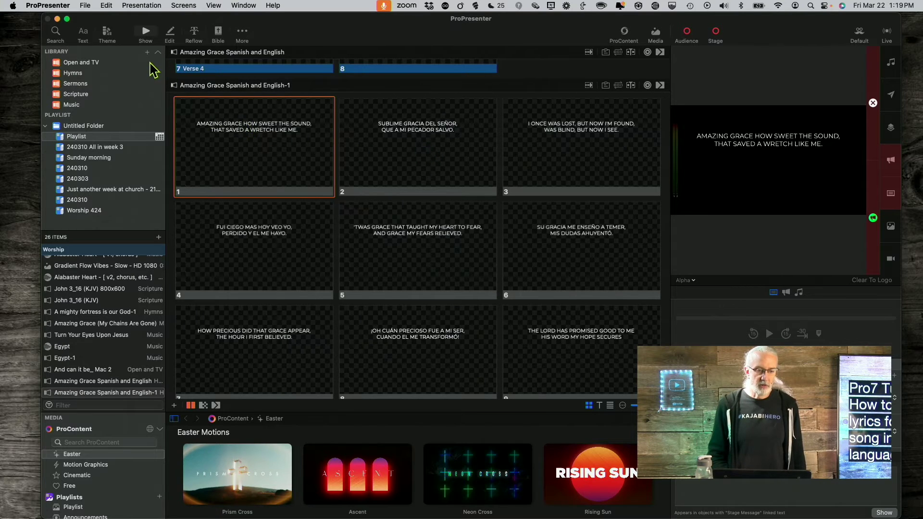
left_click(195, 33)
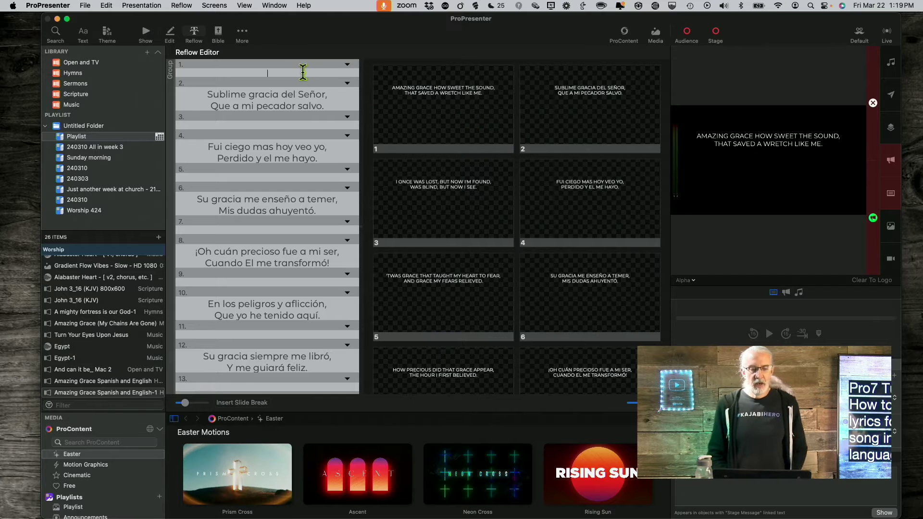
left_click(252, 73)
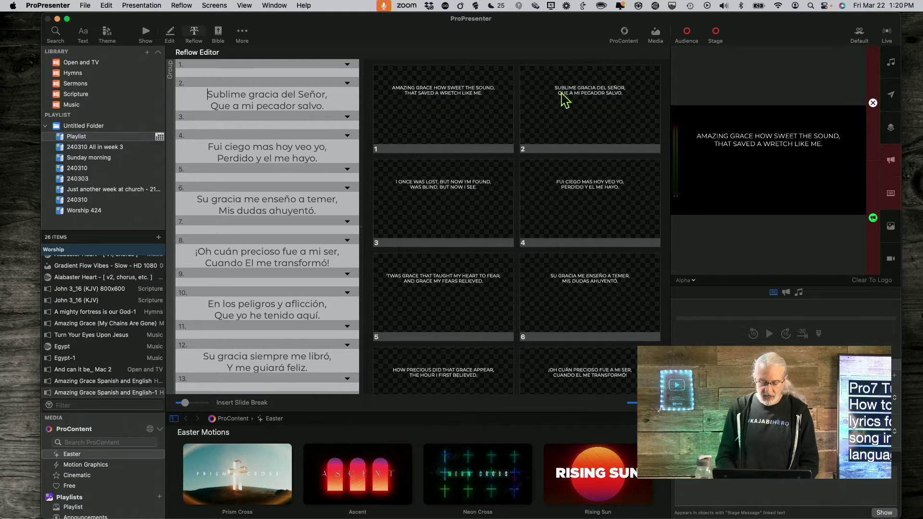
key("Delete")
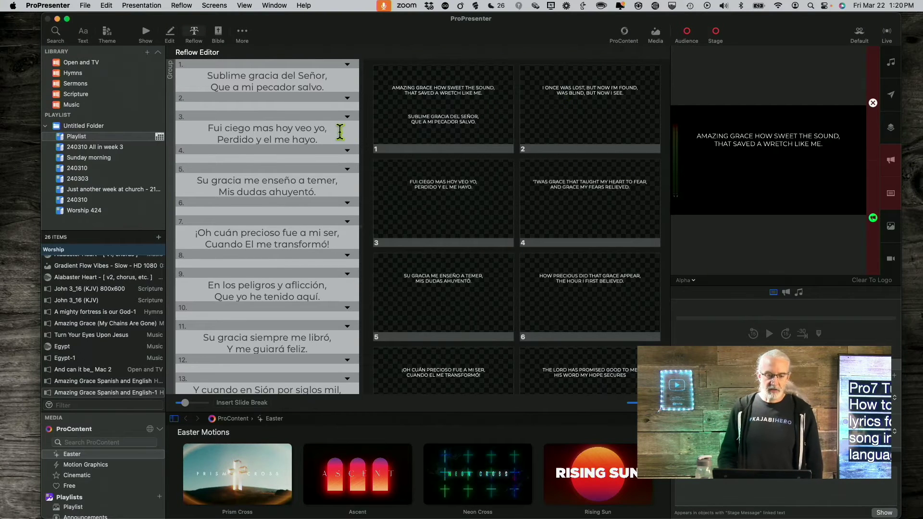
left_click(208, 130)
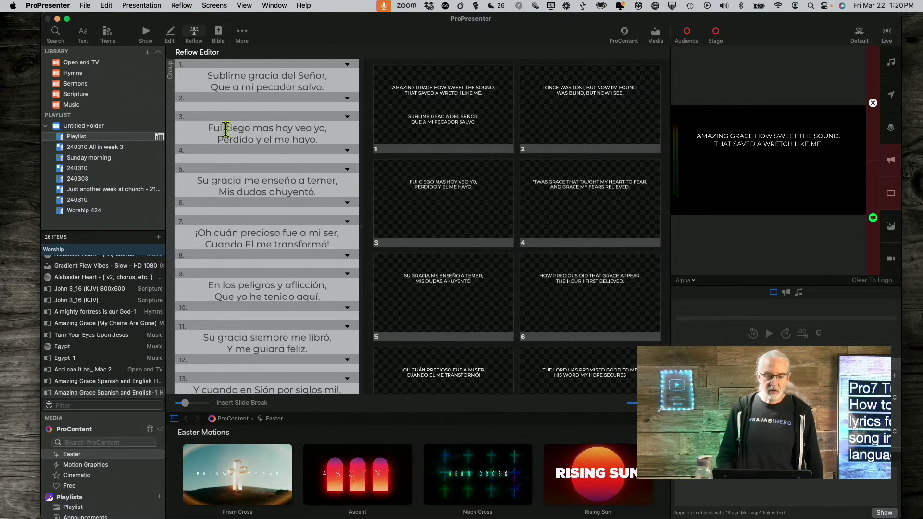
key("BackSpace")
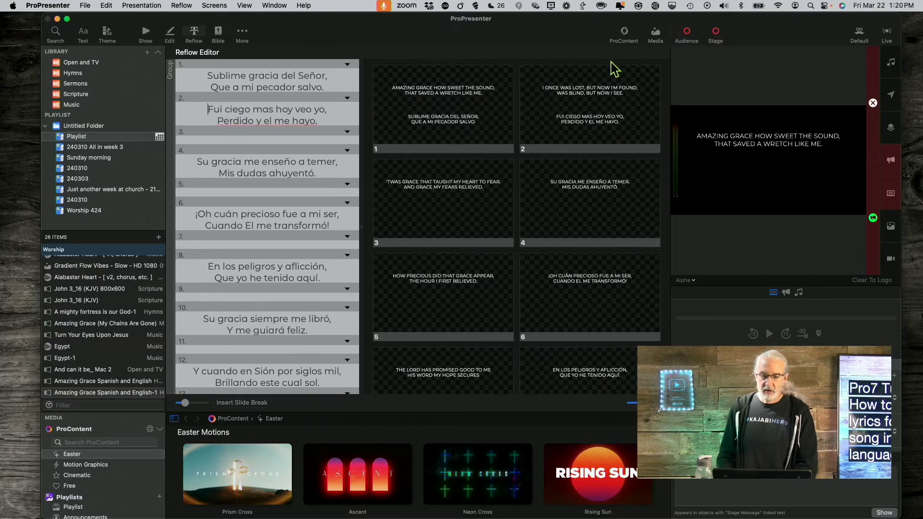
- Merge "Su gracia me enseño a temer", "¡Oh cuán precioso fue a mi ser" and "En los peligros y aflicción" into their preceding English slides
left_click(197, 163)
key("BackSpace")
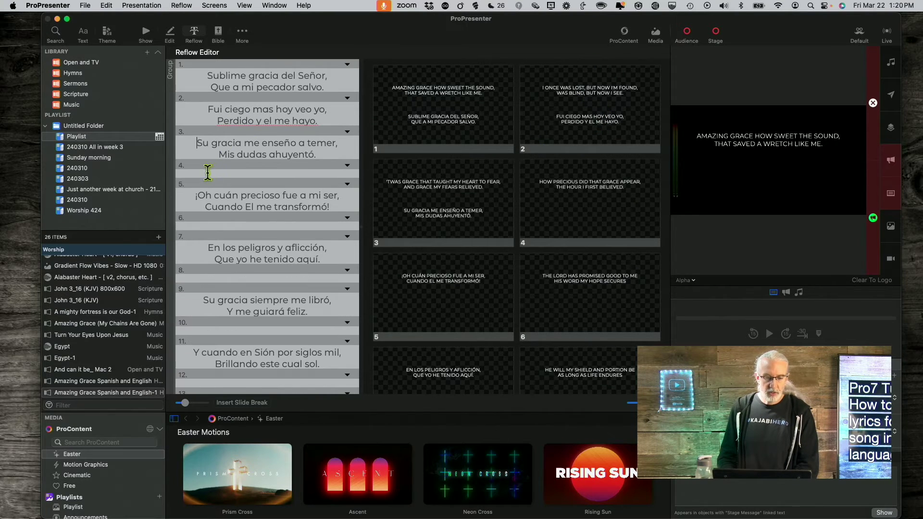
left_click(196, 196)
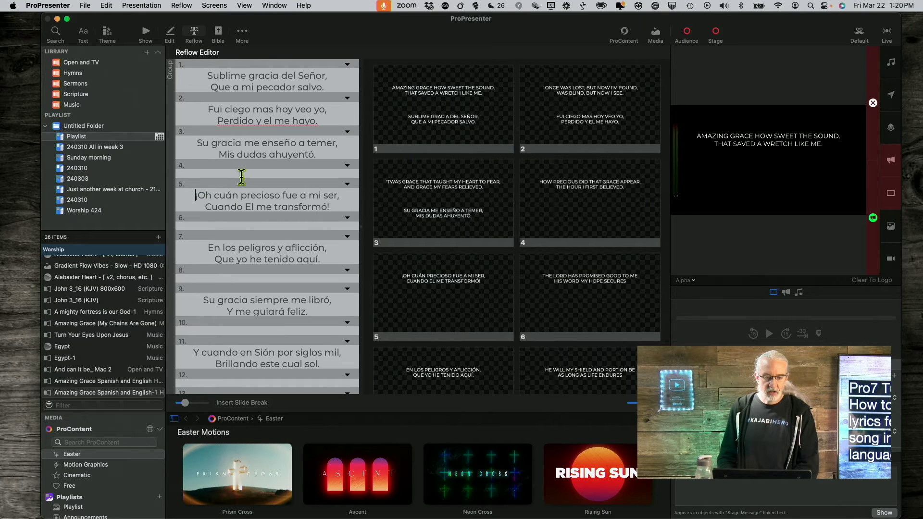
key("BackSpace")
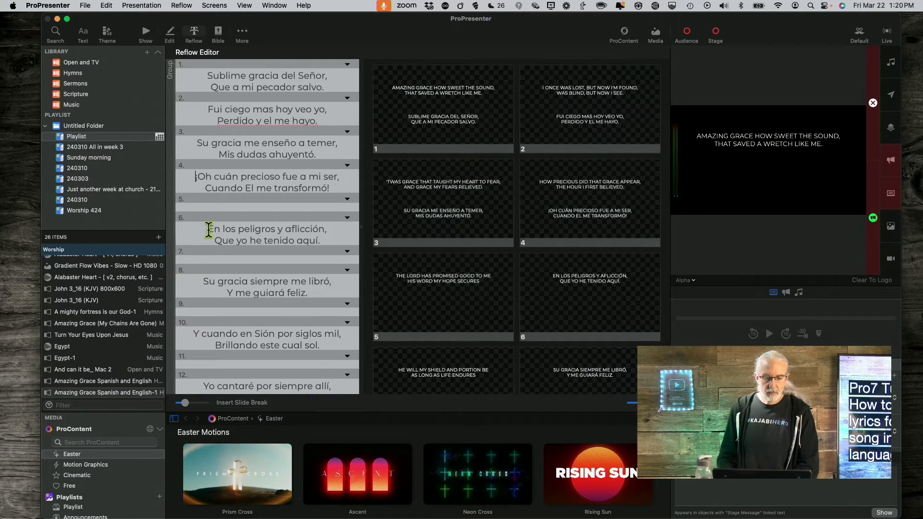
left_click(209, 229)
key("BackSpace")
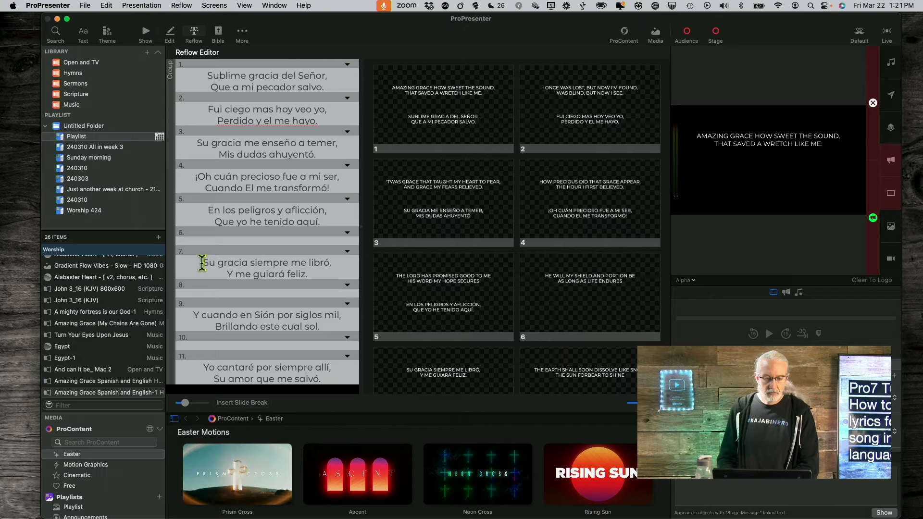
- Merge "Su gracia siempre me libró", "Y cuando en Sión" and "Yo cantaré por siempre allí" into their preceding English slides and check the eight pairs
left_click(202, 263)
key("BackSpace")
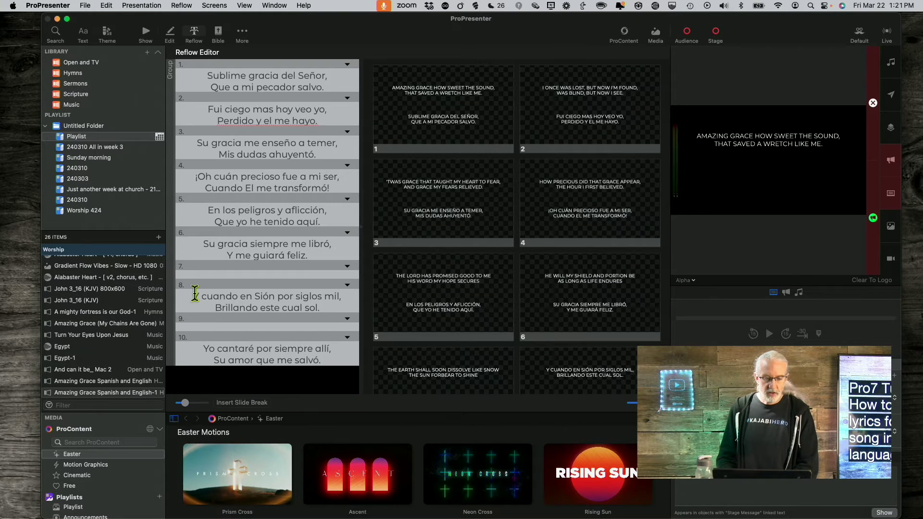
left_click(194, 296)
key("BackSpace")
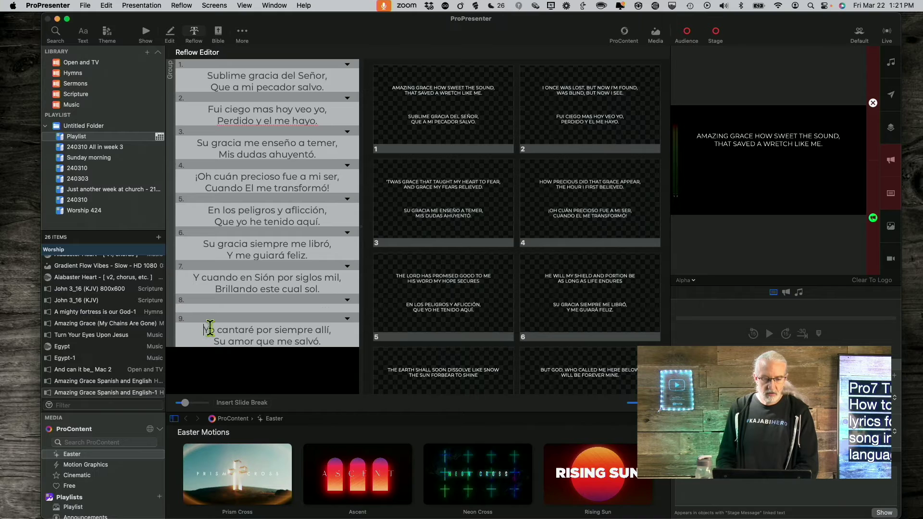
key("BackSpace")
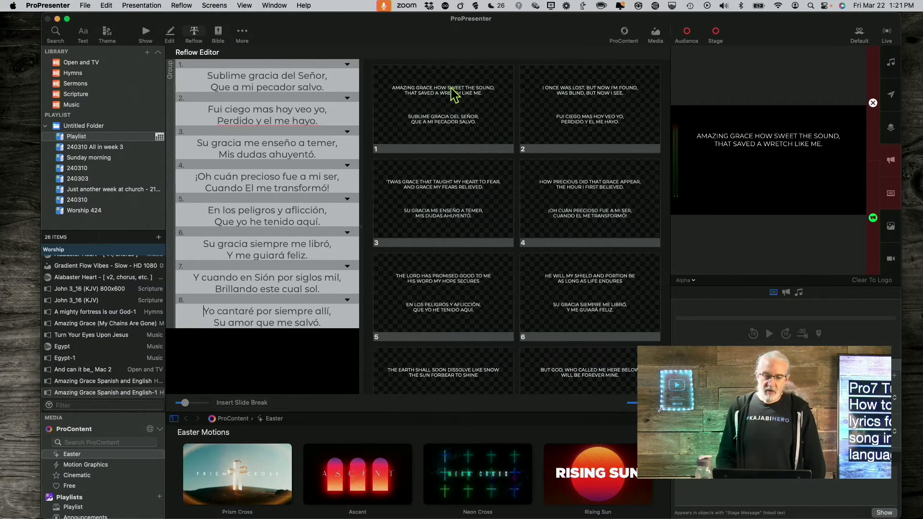
scroll(553, 190, "down", 1)
scroll(553, 190, "down", 3)
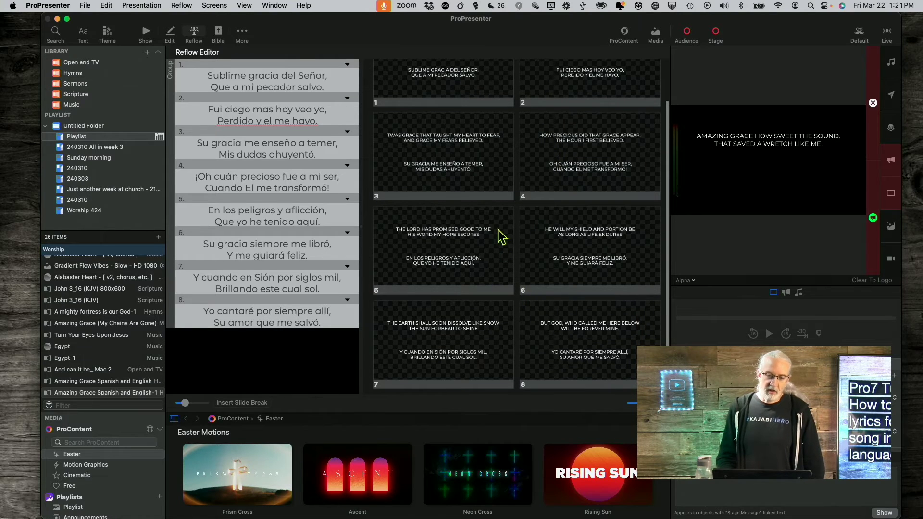
scroll(488, 168, "up", 3)
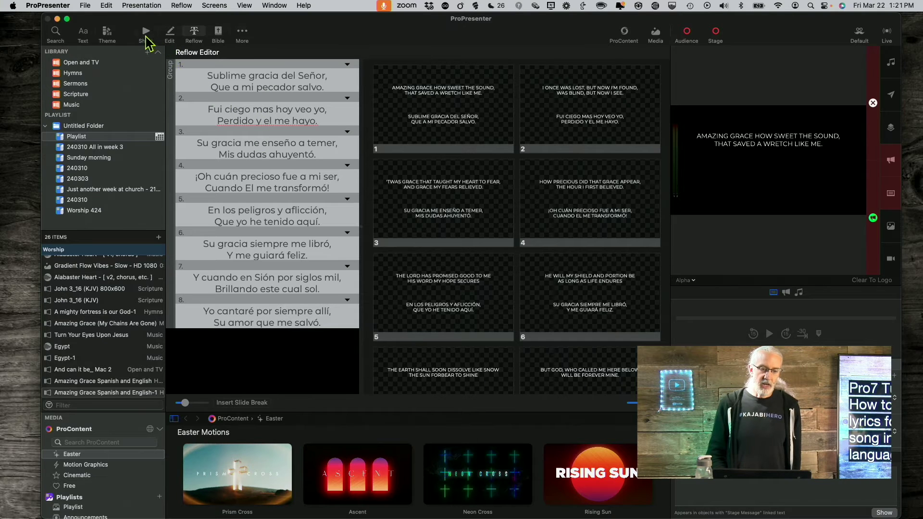
- Return to the slide view and apply the "First Textbox Top in Z order" slide of the Two languages theme to all eight slides
left_click(146, 33)
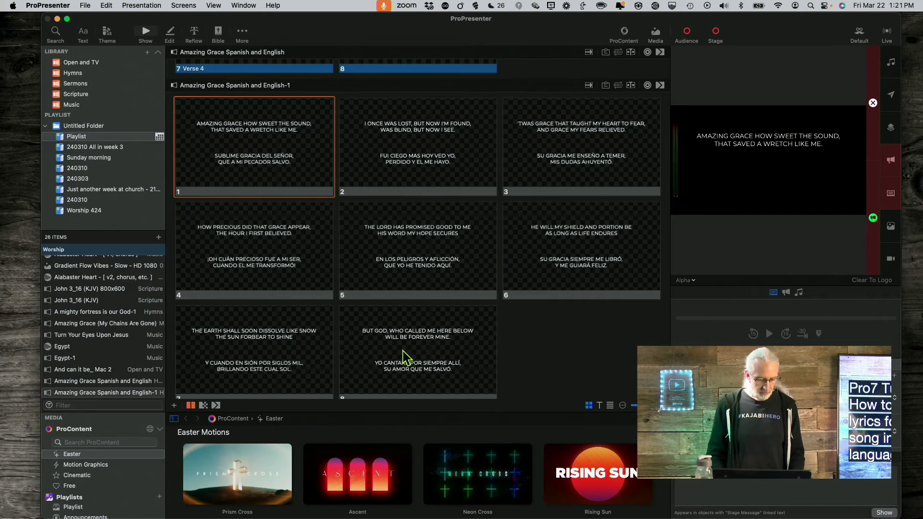
key("super+a")
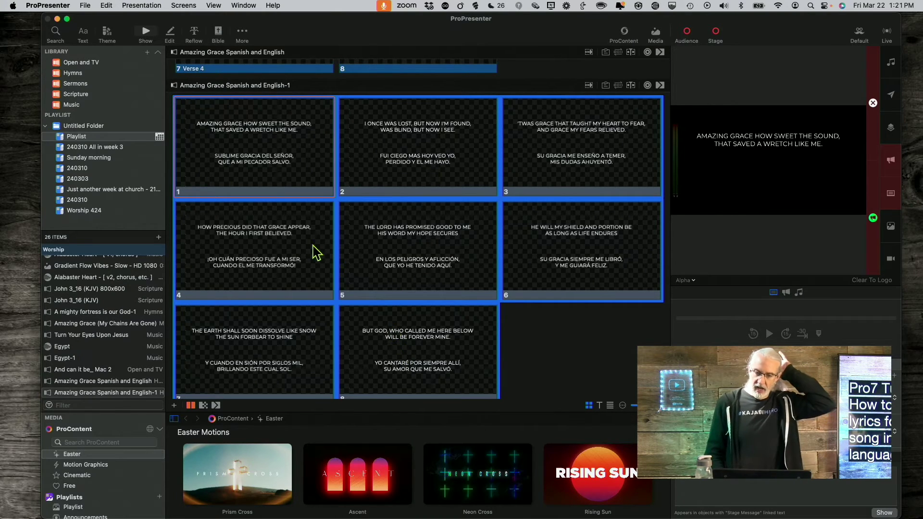
right_click(270, 159)
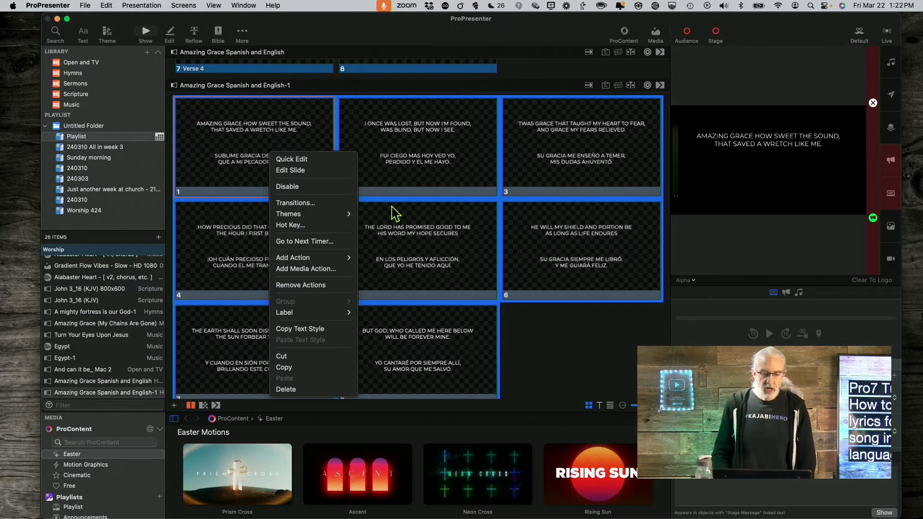
mouse_move(327, 215)
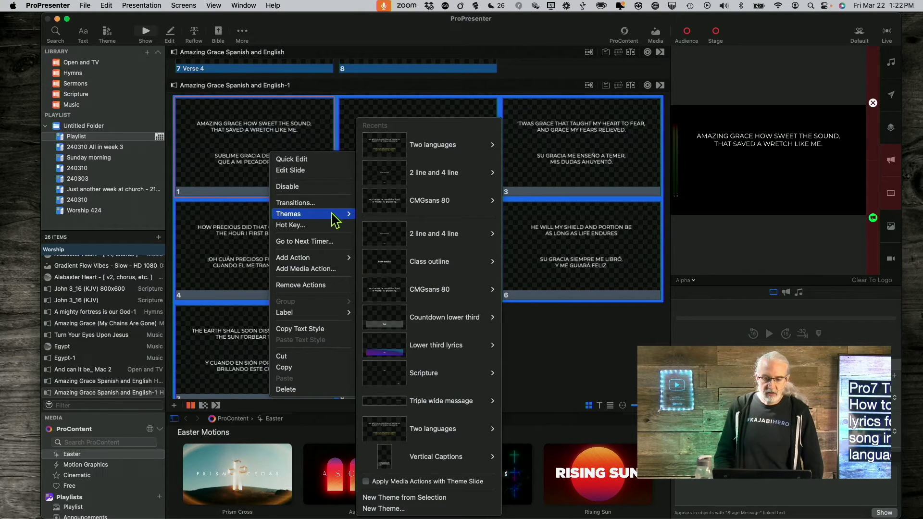
mouse_move(435, 155)
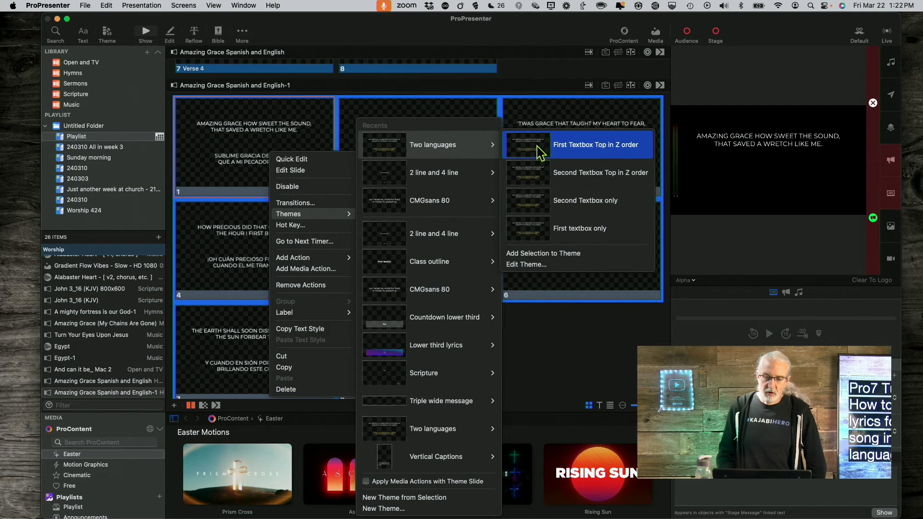
left_click(538, 147)
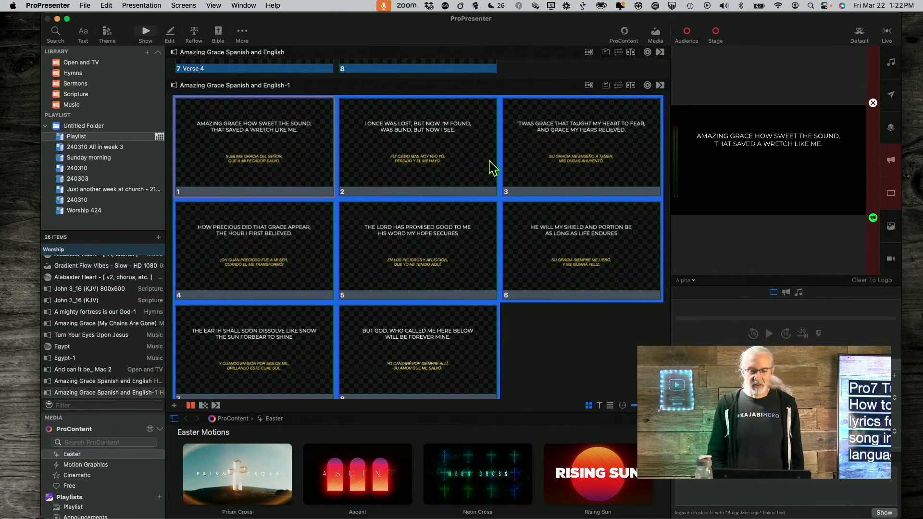
- Deselect the slides and send slides 2 and 3 to the output to preview the bilingual styling
left_click(572, 338)
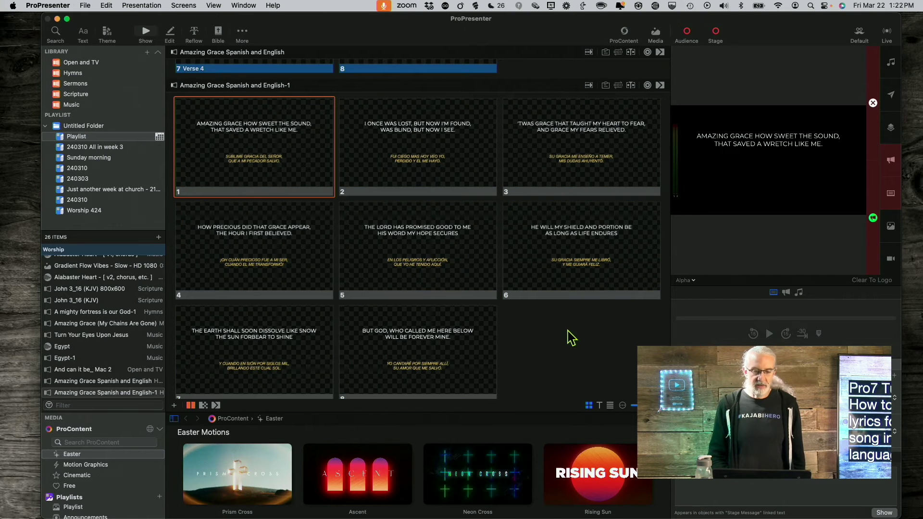
left_click(402, 157)
left_click(600, 142)
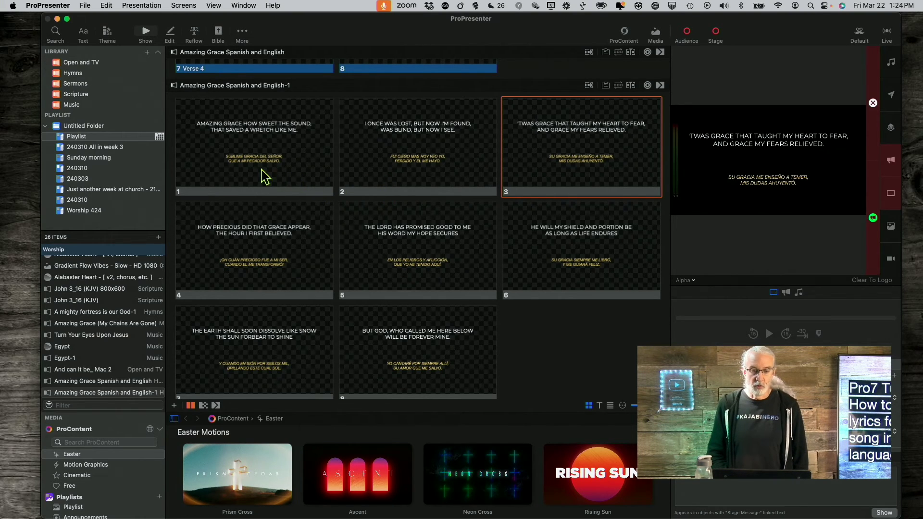
- Assign the group Verse 1 to slide 1 and Verse 2 to slide 3, "'Twas grace that taught my heart to fear"
right_click(226, 150)
mouse_move(256, 282)
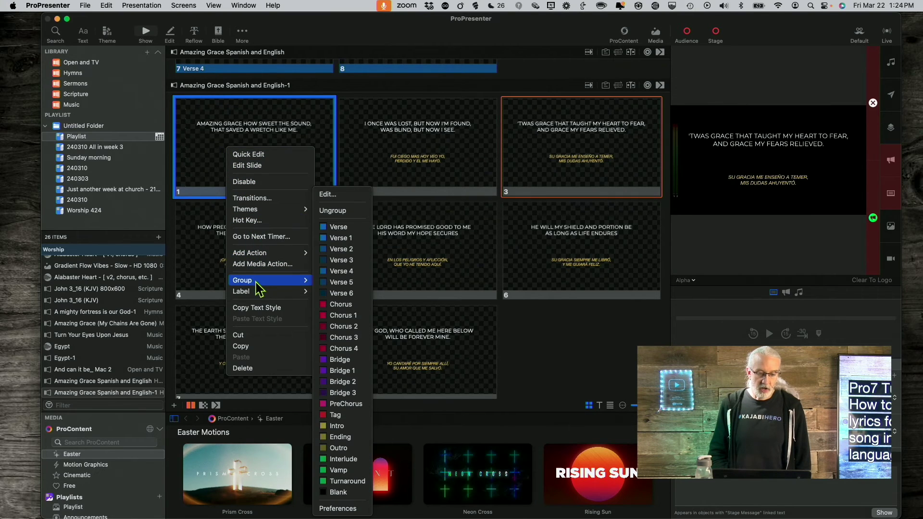
left_click(350, 238)
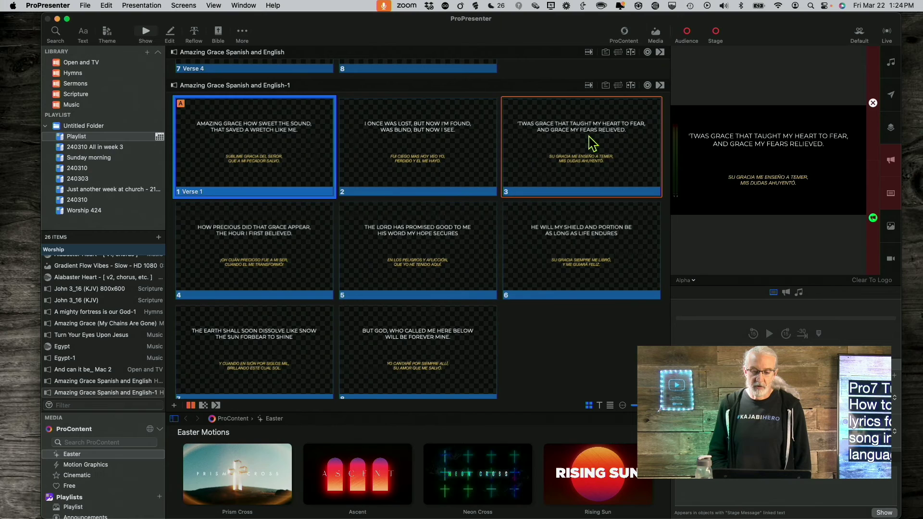
right_click(592, 143)
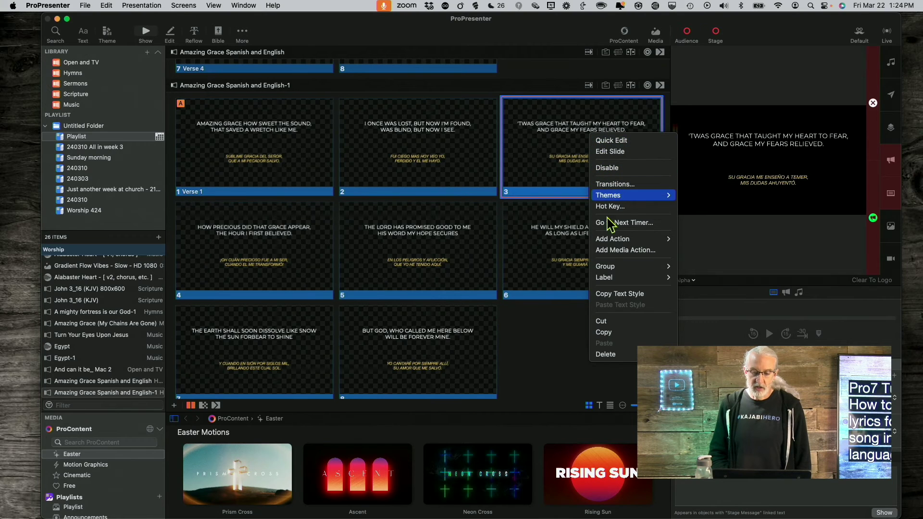
mouse_move(606, 270)
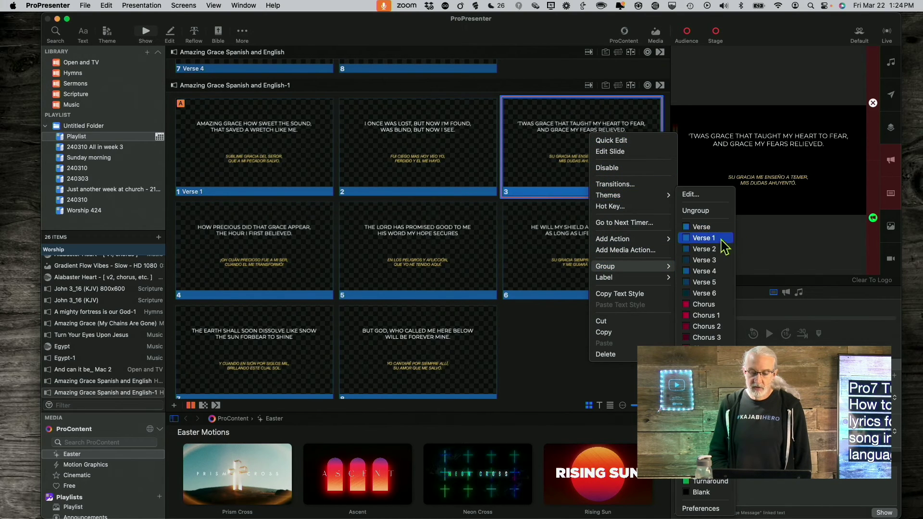
left_click(719, 253)
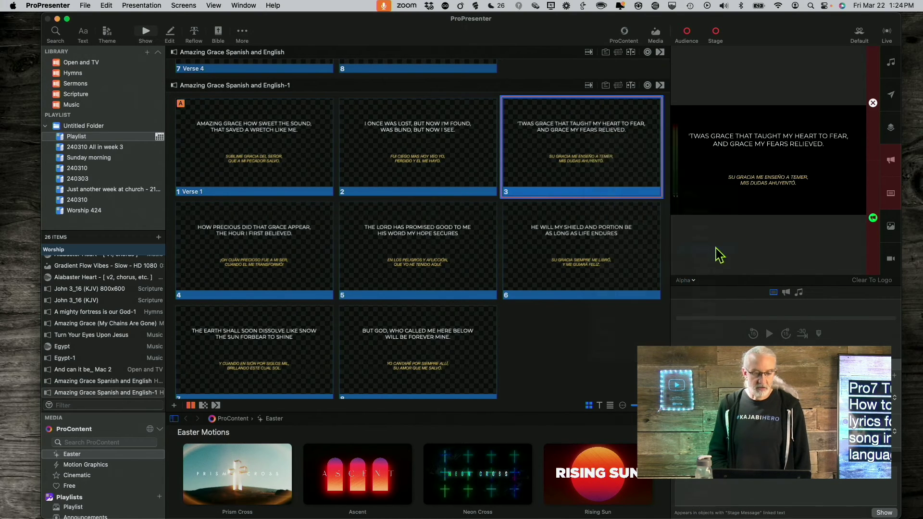
- Assign the group Verse 3 to slide 5, "The Lord has promised good to me", and Verse 4 to slide 7, "The earth shall soon dissolve"
right_click(419, 269)
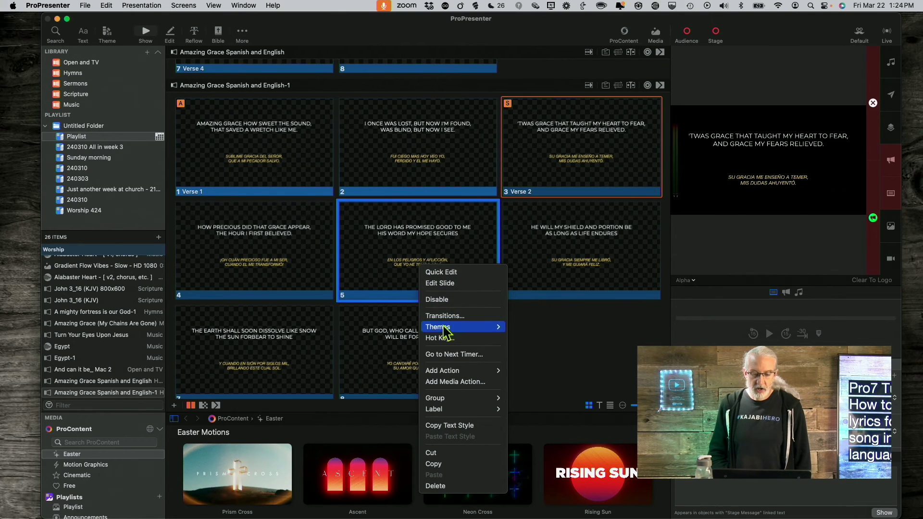
mouse_move(452, 399)
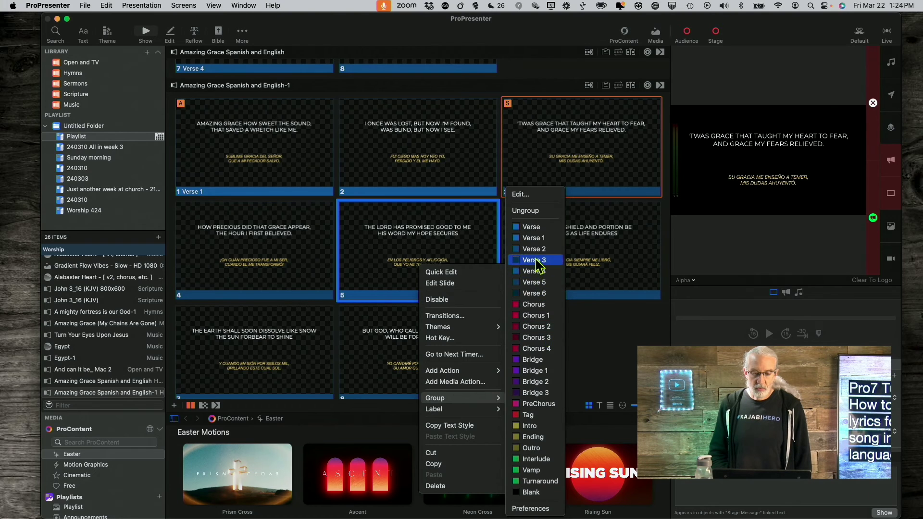
left_click(535, 260)
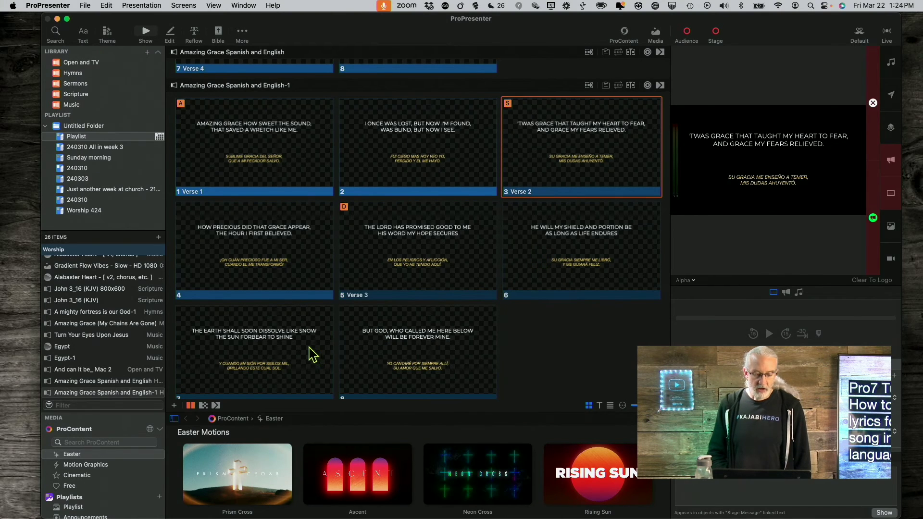
right_click(303, 349)
mouse_move(322, 353)
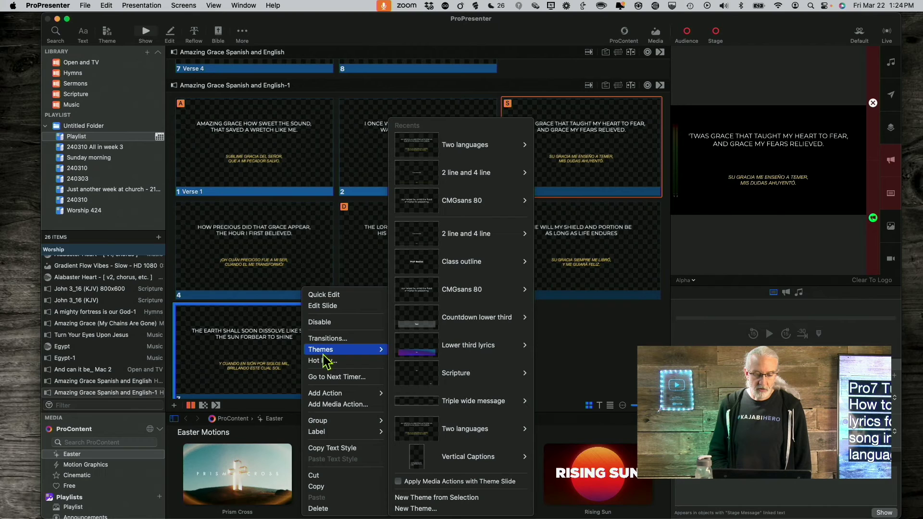
mouse_move(337, 423)
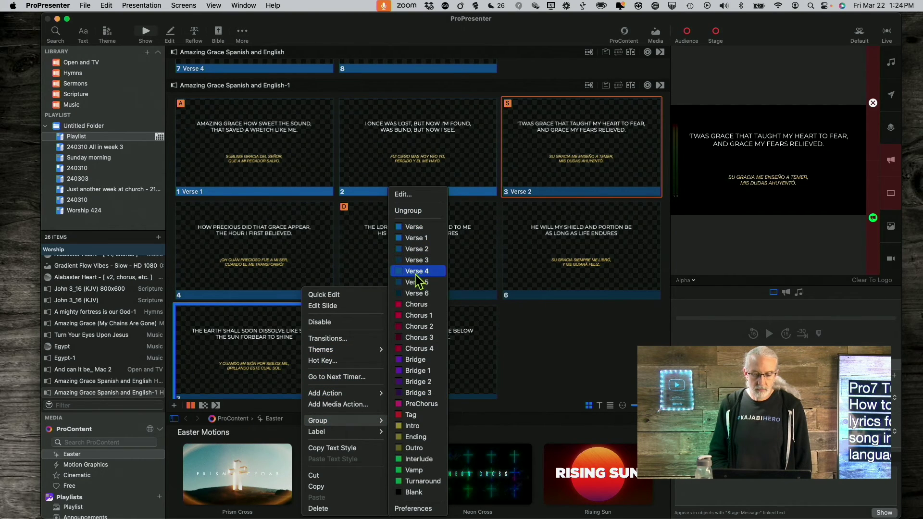
left_click(416, 272)
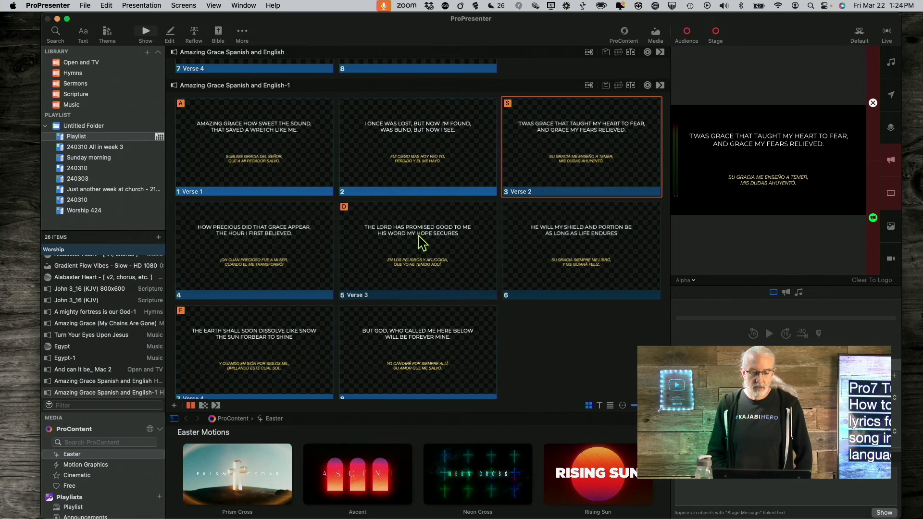
scroll(422, 243, "down", 1)
scroll(422, 243, "up", 1)
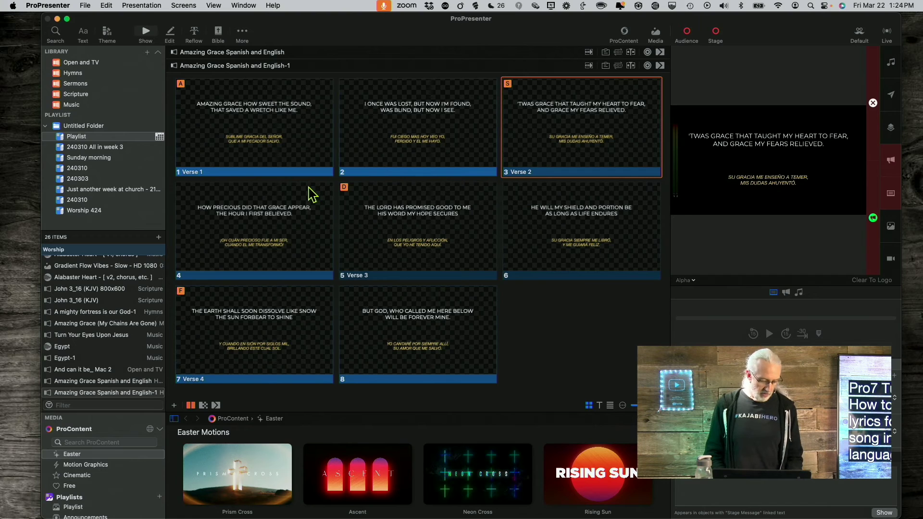
key("super+a")
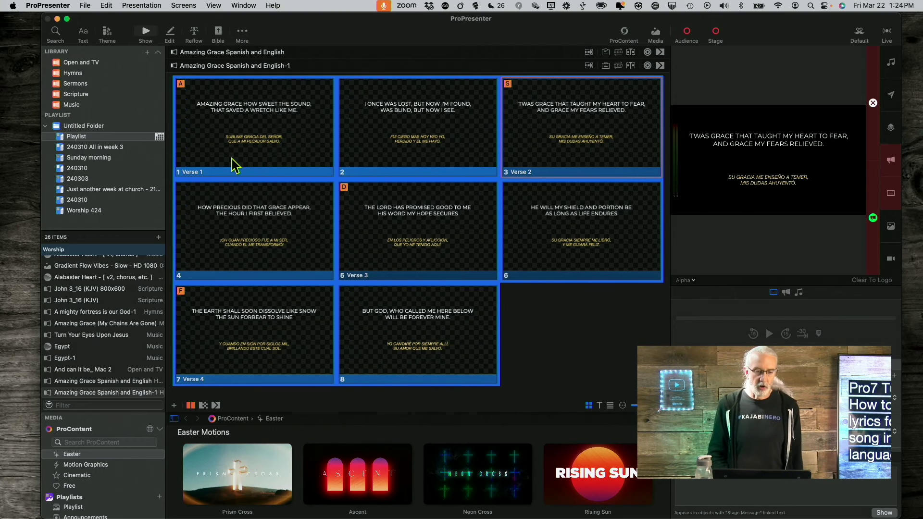
right_click(239, 136)
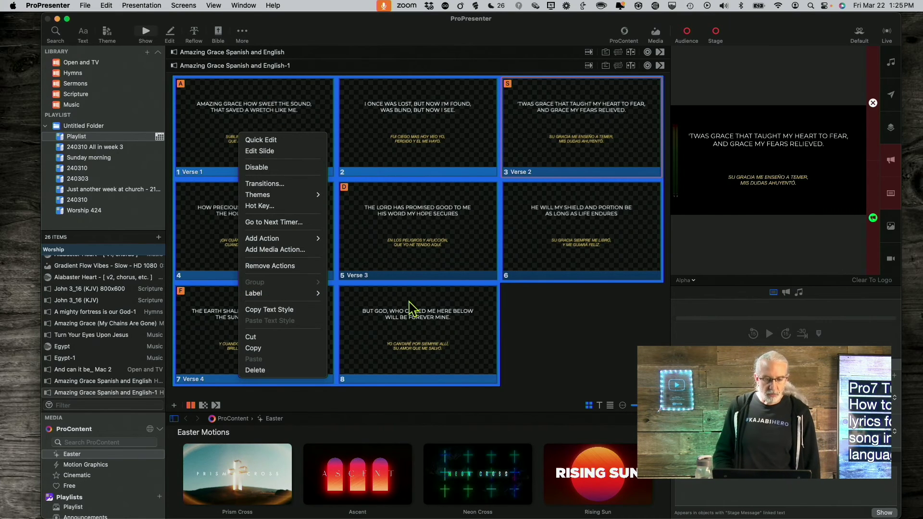
left_click(565, 340)
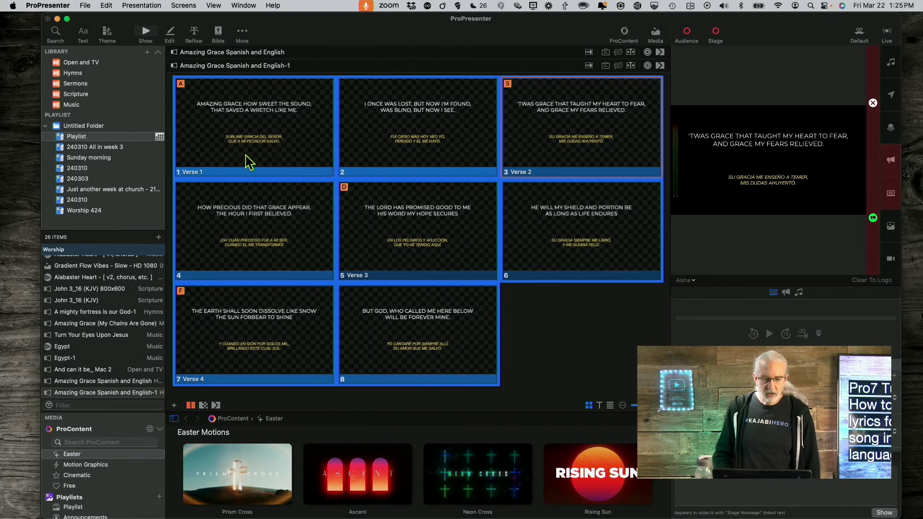
- Select only slide 1, "Amazing grace how sweet the sound", and ungroup it twice to remove the Verse 1 and Verse 2 groups
left_click(248, 162)
right_click(246, 155)
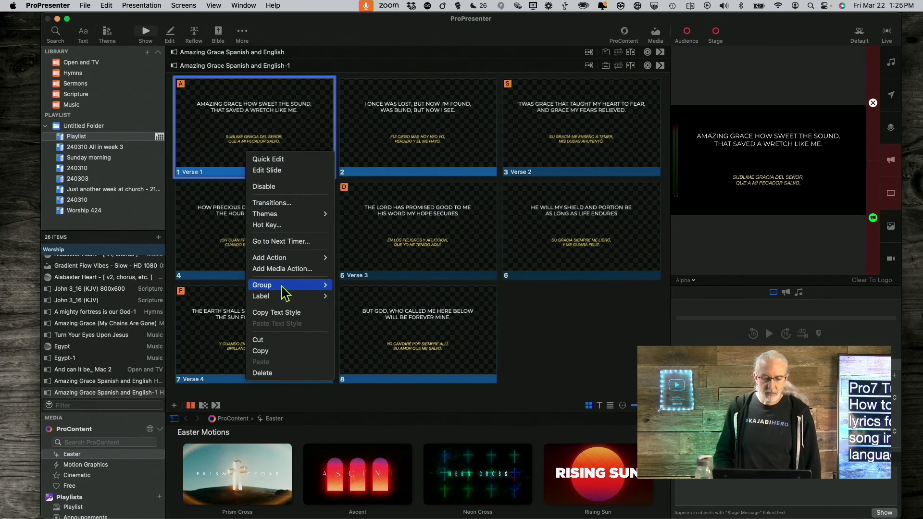
mouse_move(285, 292)
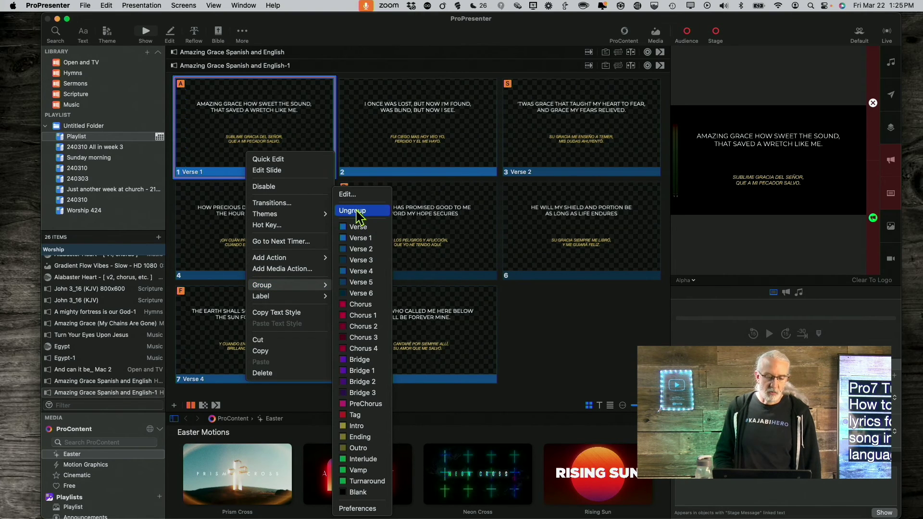
left_click(356, 211)
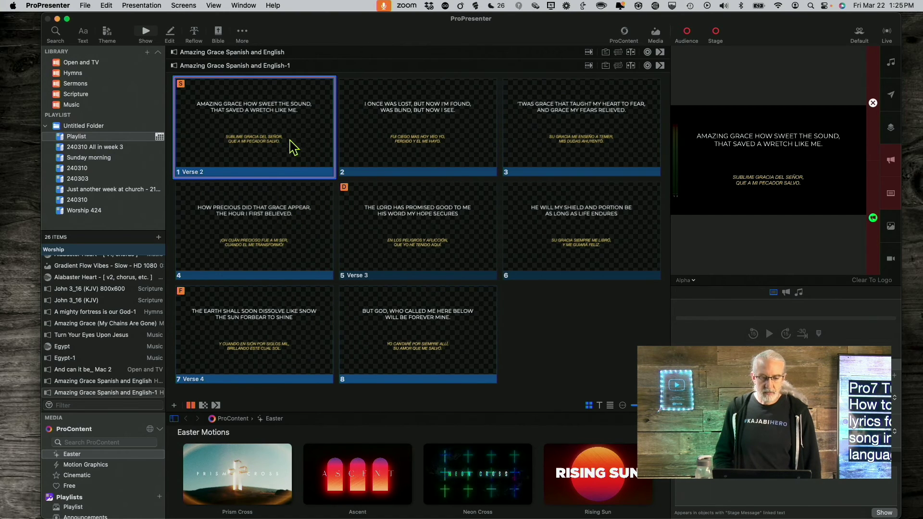
right_click(290, 140)
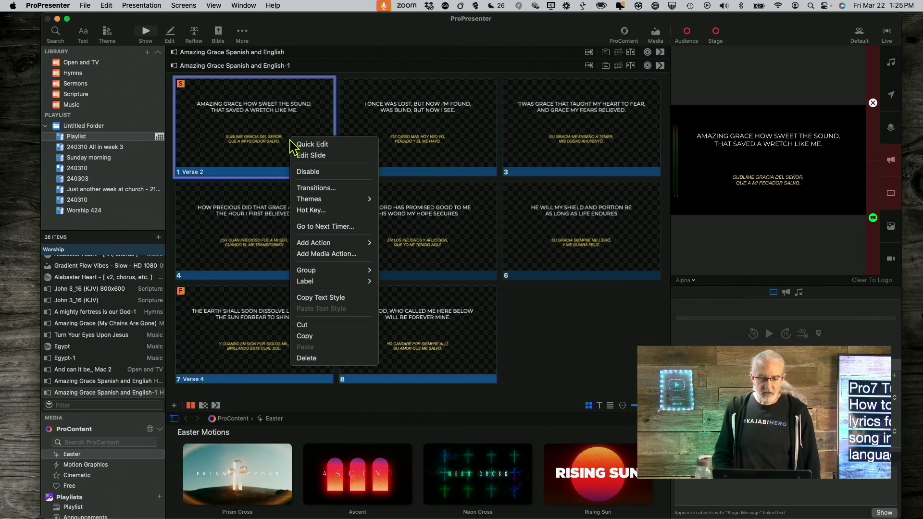
mouse_move(307, 270)
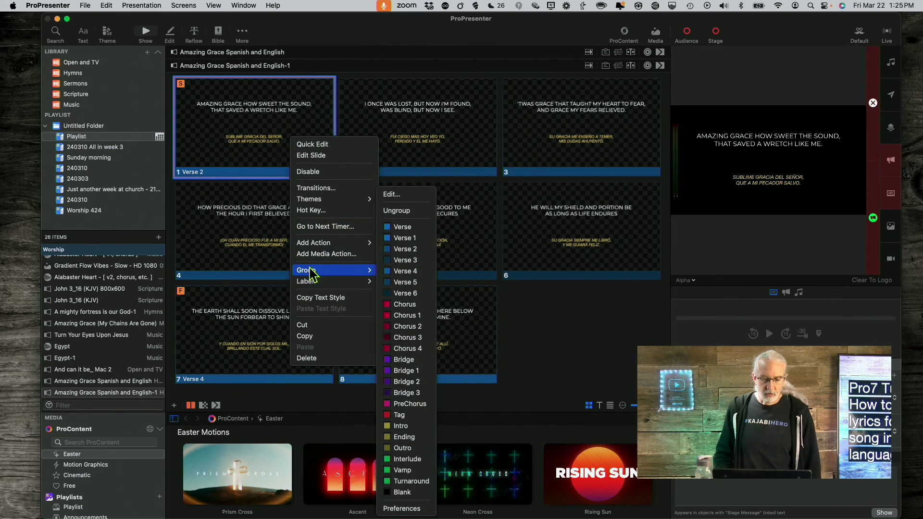
left_click(405, 260)
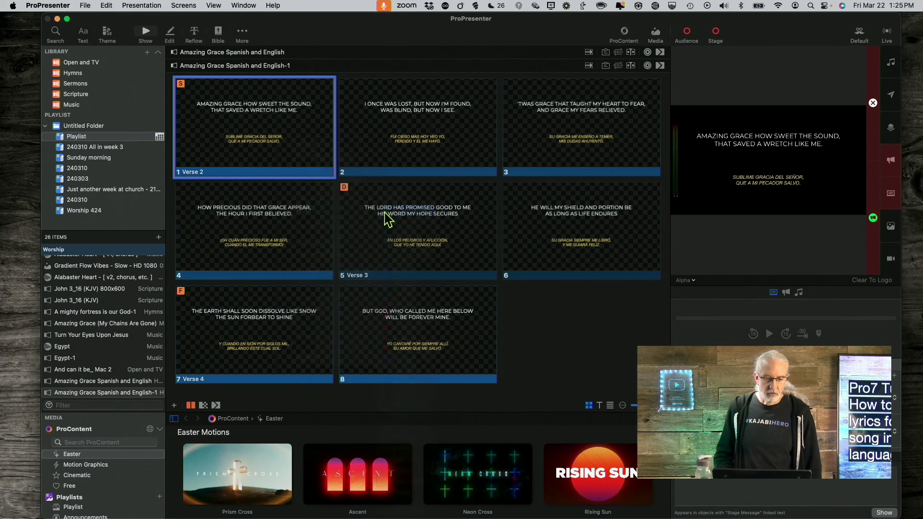
- Ungroup slide 1 two more times to remove the Verse 3 and Verse 4 groups, leaving all eight slides ungrouped
right_click(290, 170)
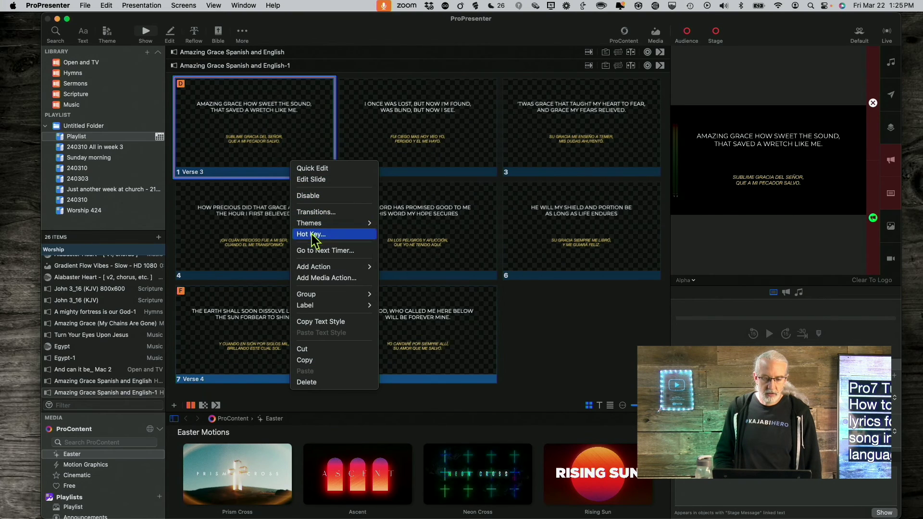
mouse_move(320, 297)
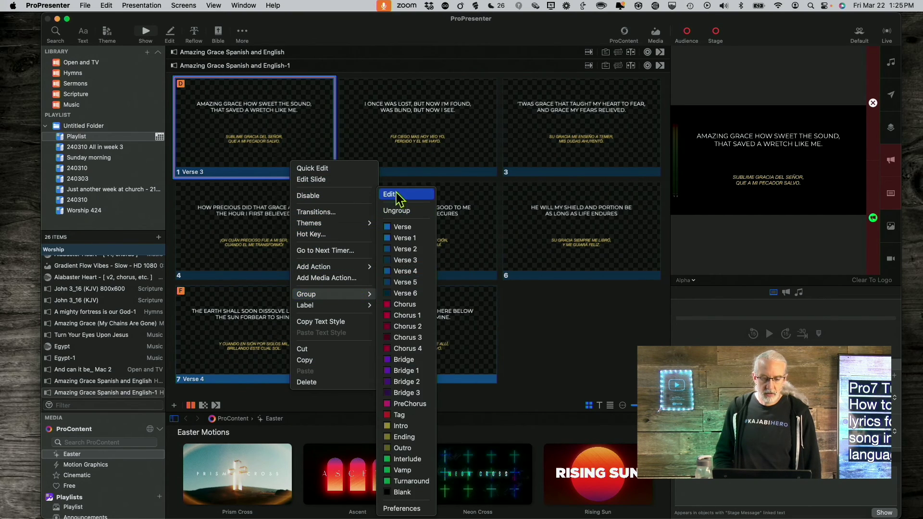
left_click(394, 211)
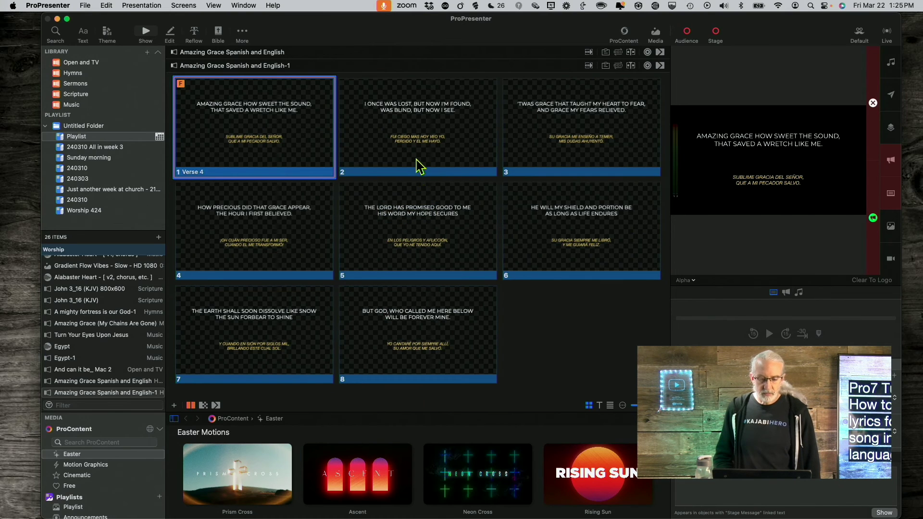
right_click(263, 125)
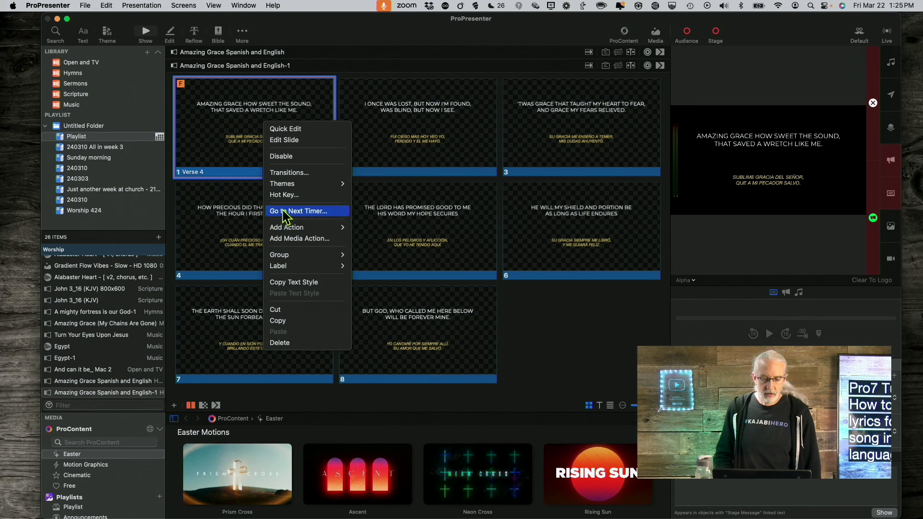
mouse_move(286, 256)
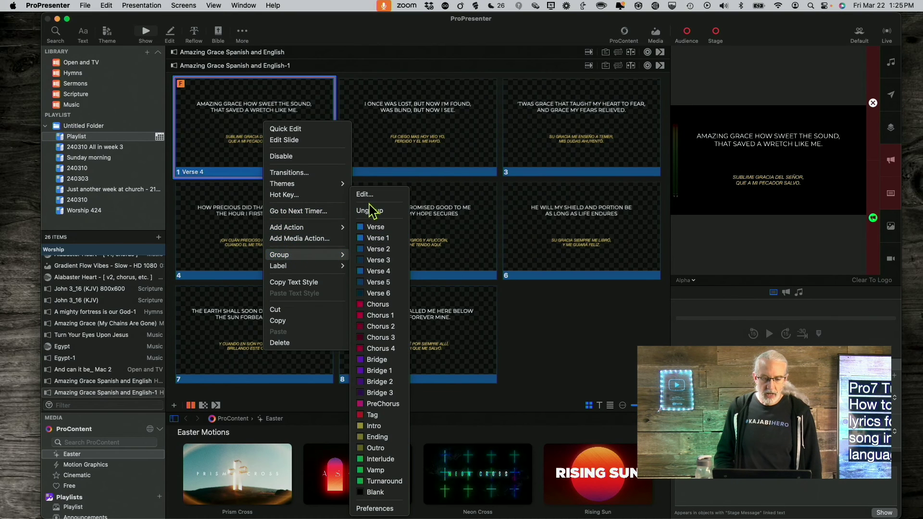
left_click(370, 211)
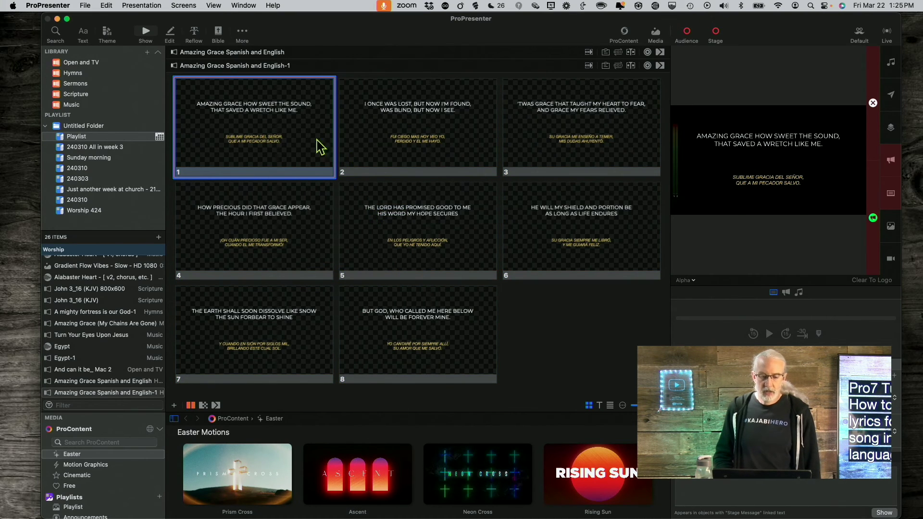